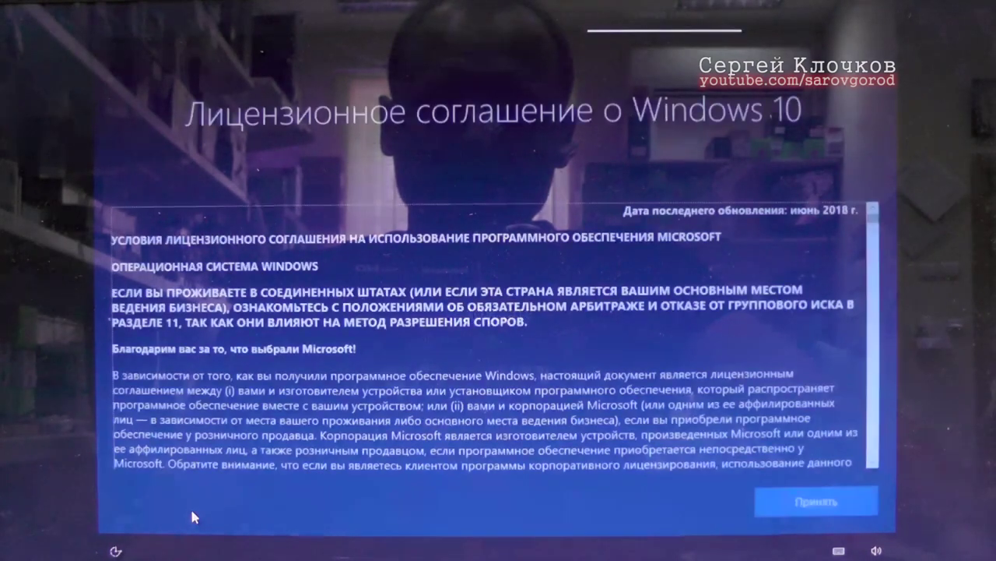
- Accept the Windows 10 licence agreement and create the local account "user" with no password
click(784, 502)
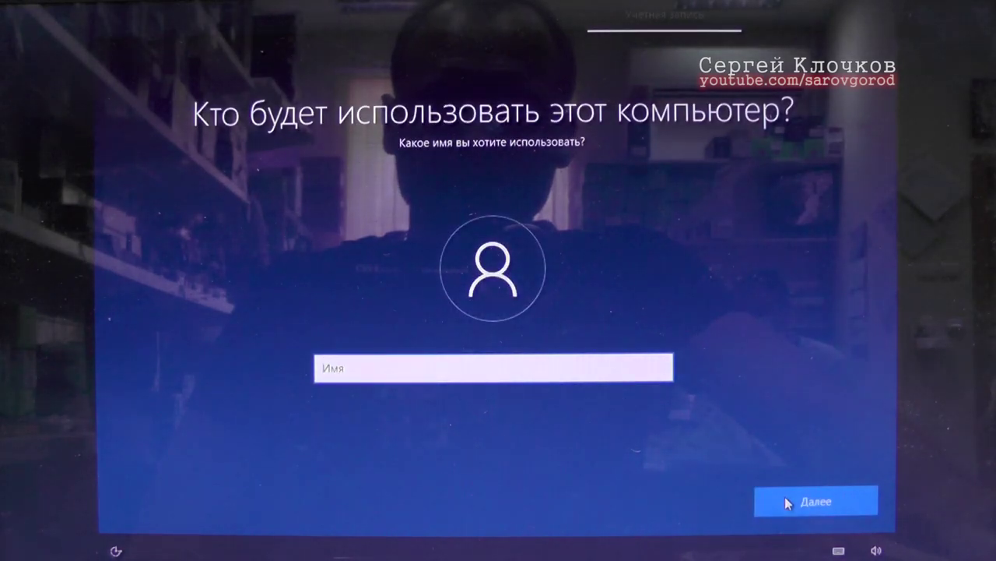
text(user)
click(862, 512)
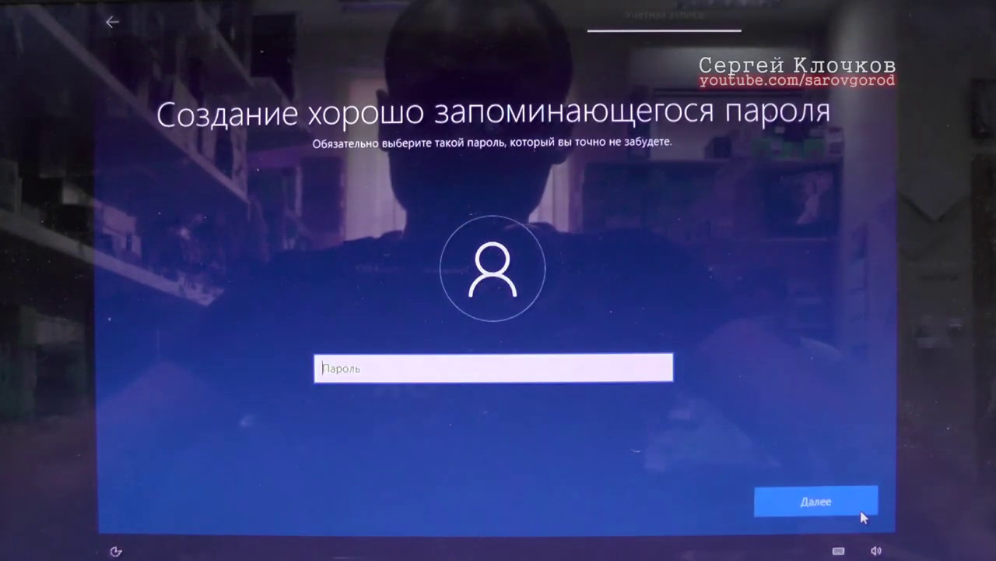
click(862, 512)
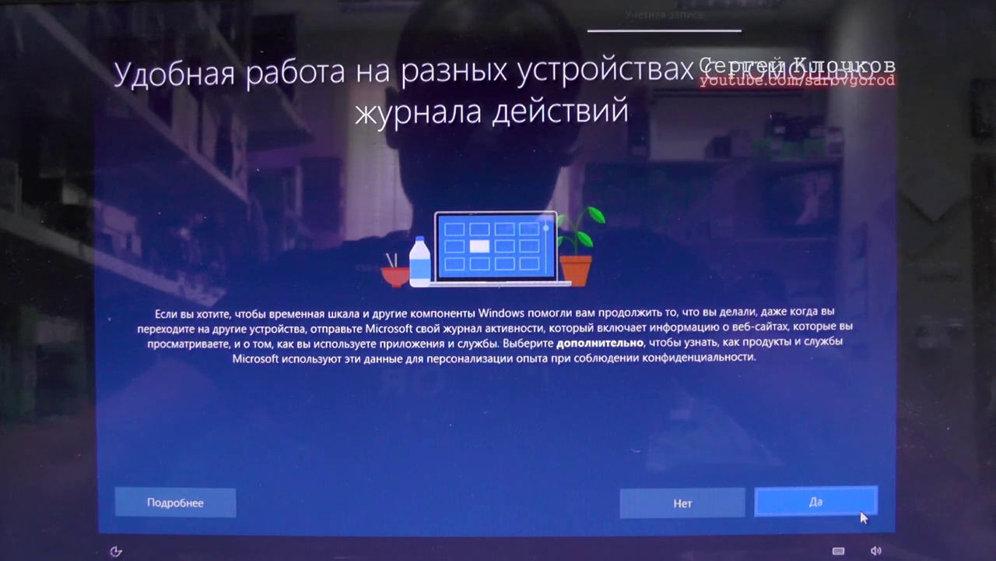
- Decline sending activity history, switch off every privacy option with diagnostic data set to Основные, and accept the privacy settings
click(729, 516)
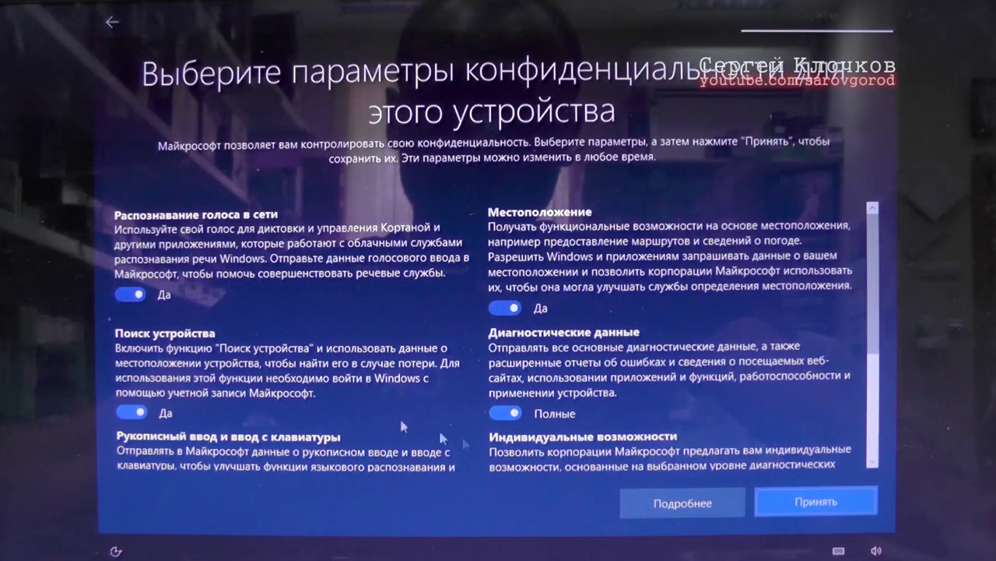
click(130, 294)
click(131, 412)
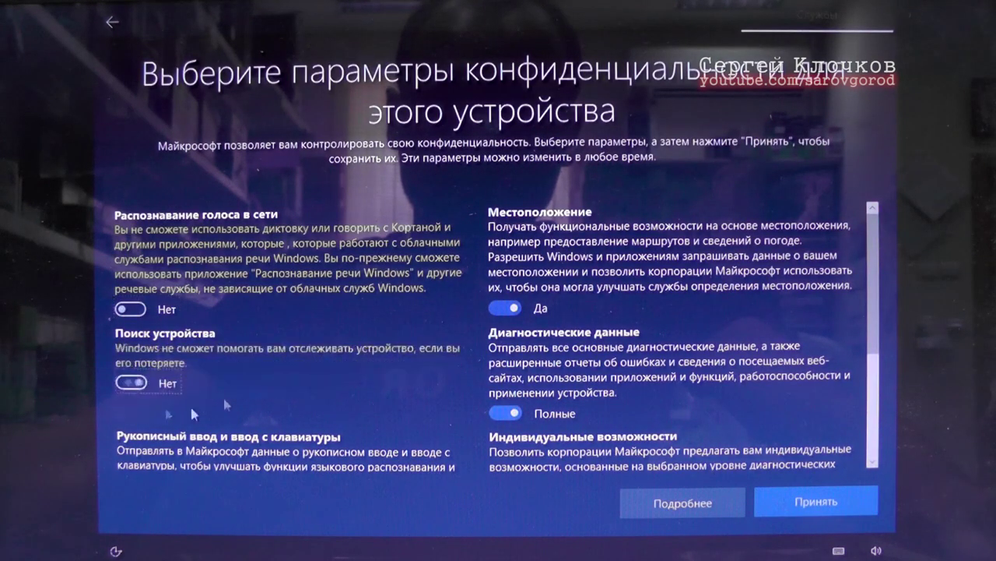
click(501, 309)
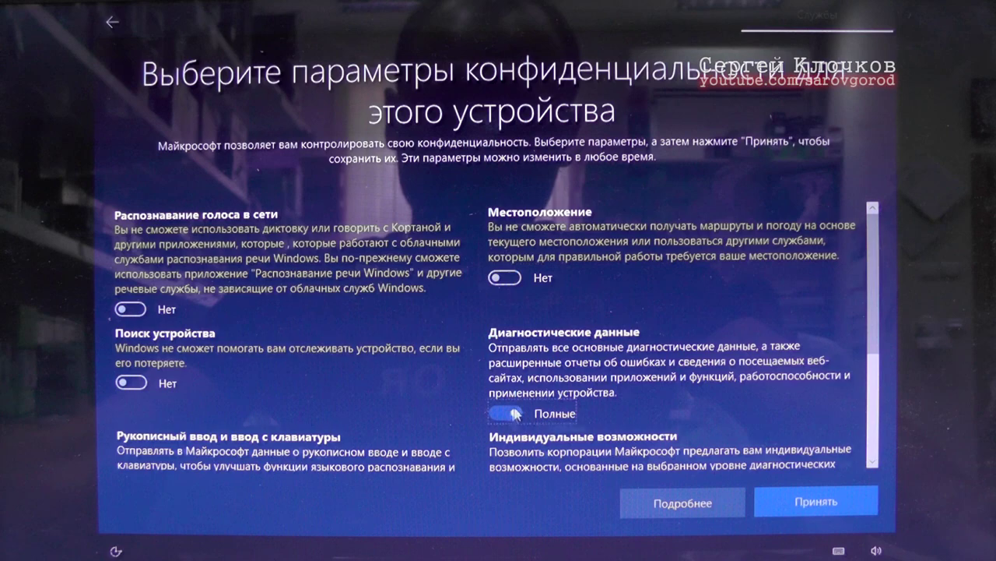
click(506, 413)
scroll(525, 413, down, 2)
click(131, 375)
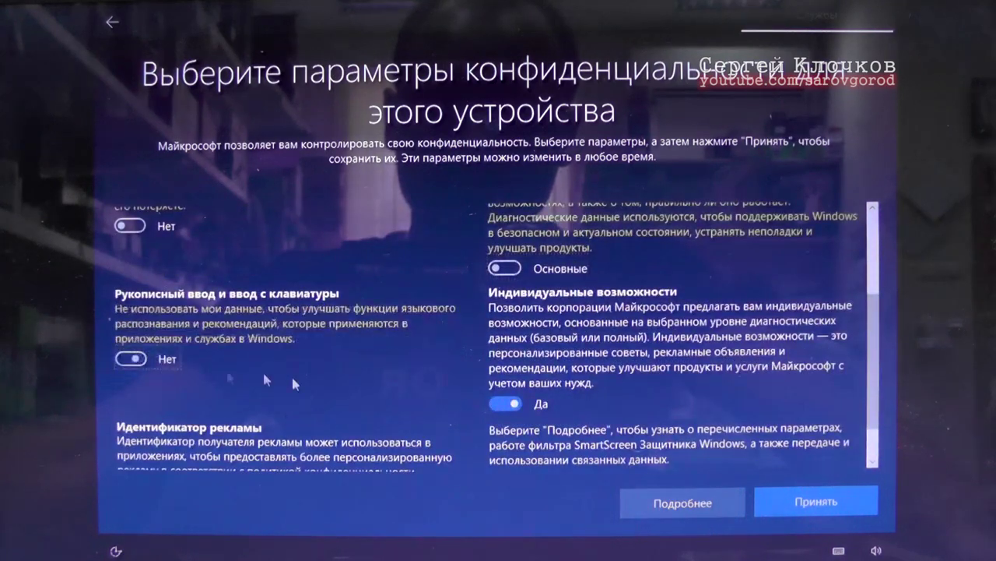
click(505, 404)
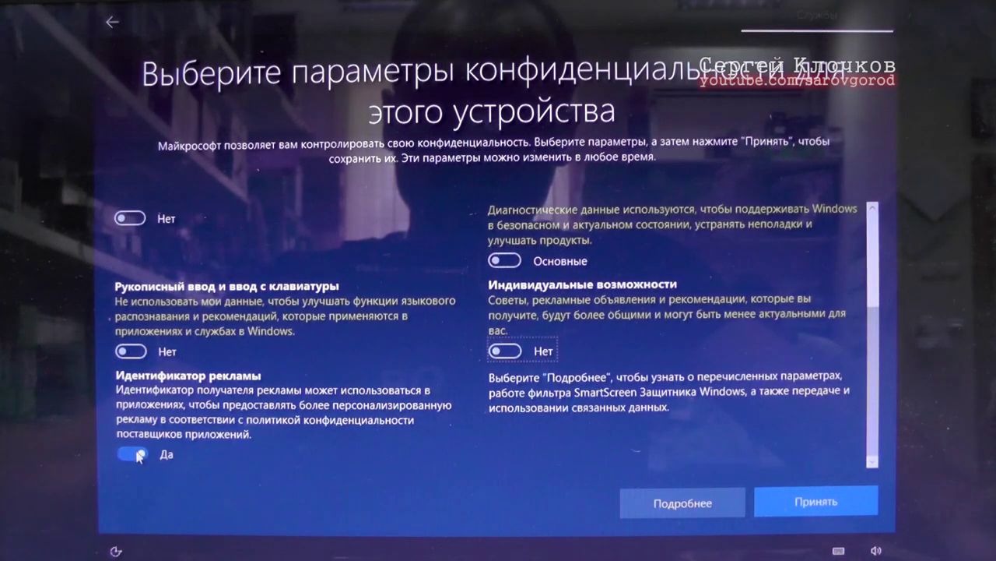
click(132, 461)
scroll(308, 441, up, 4)
scroll(373, 425, down, 5)
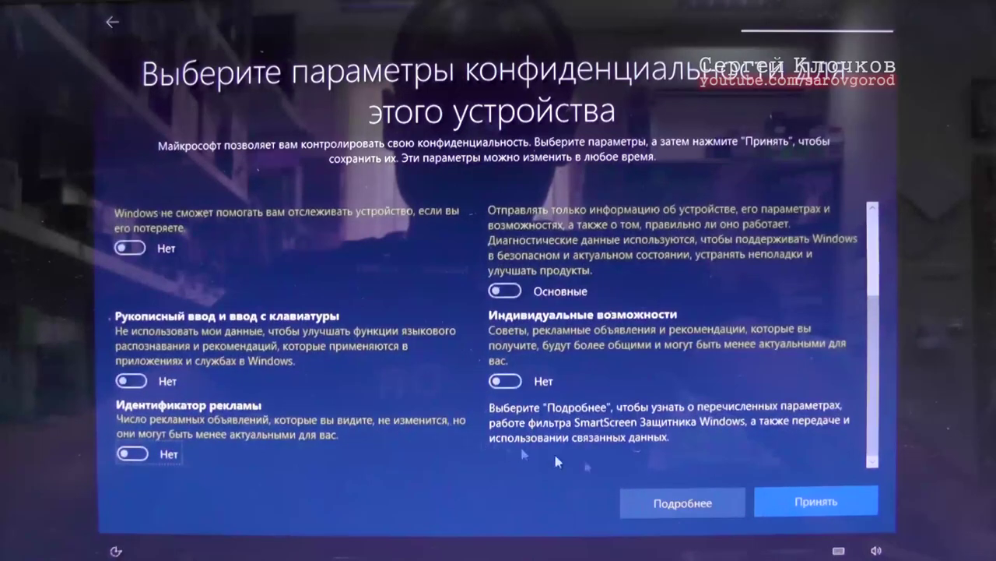
click(796, 502)
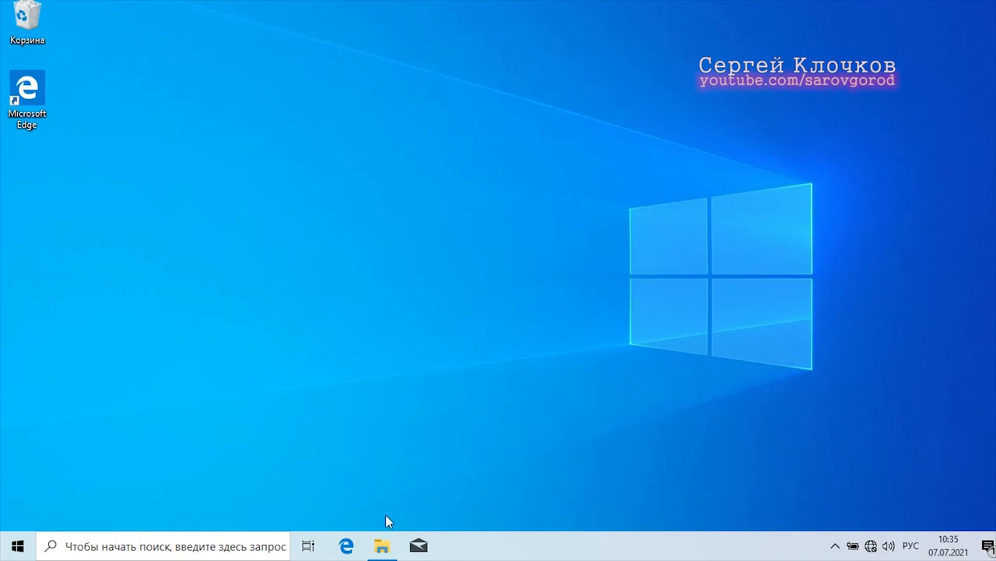
- In the computer's advanced performance options, disable all visual effects except thumbnails instead of icons and smoothing of screen fonts
click(383, 547)
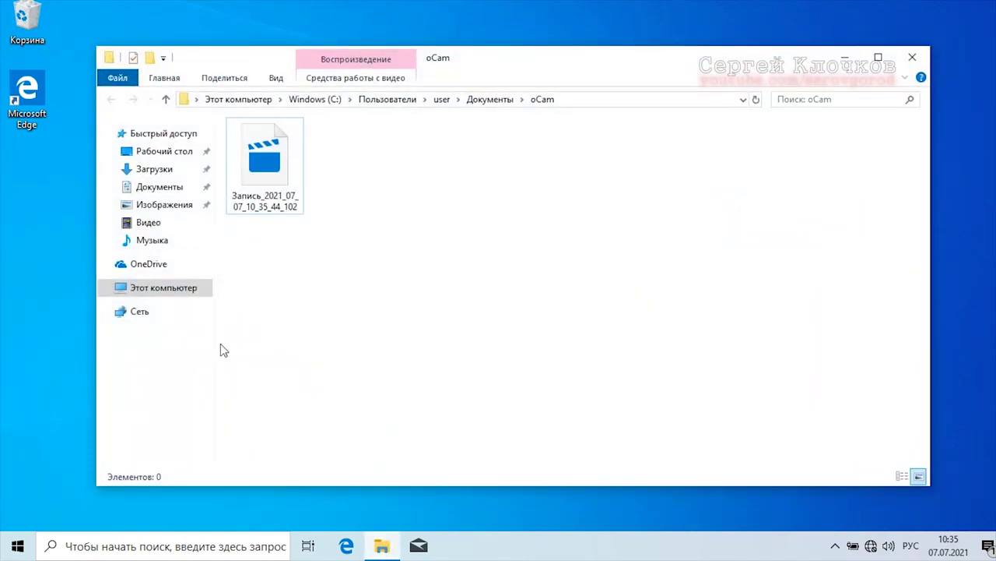
right_click(178, 289)
click(224, 479)
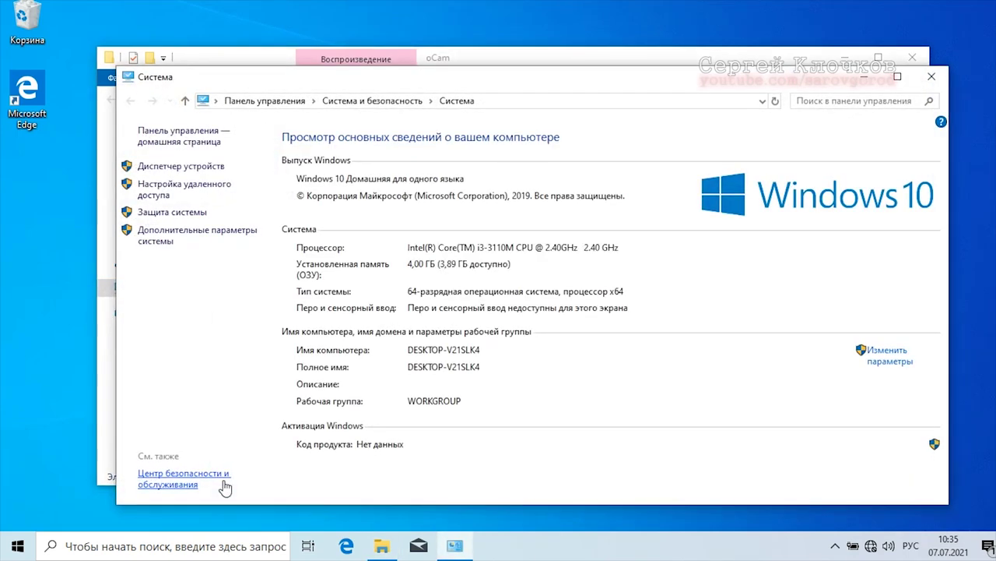
click(166, 240)
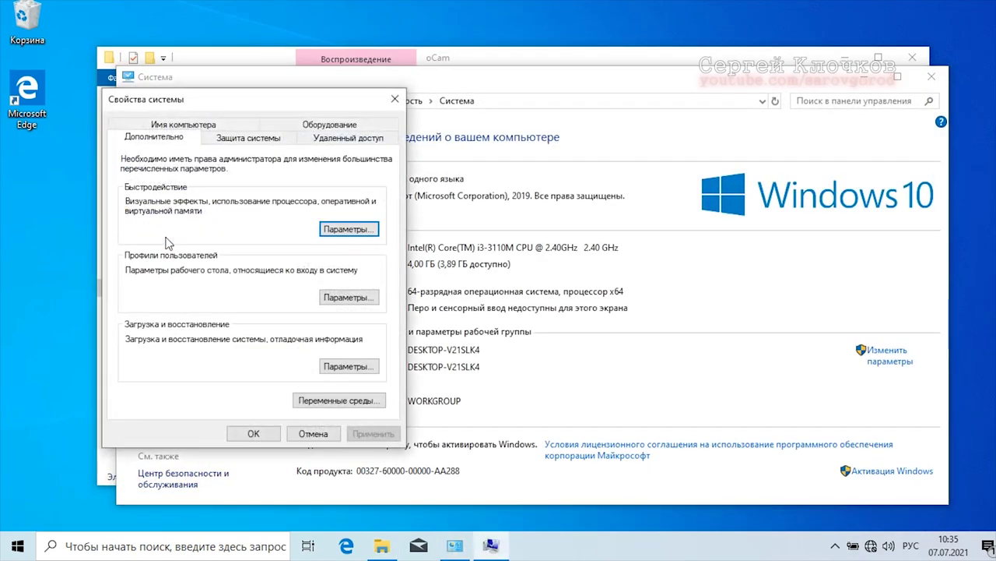
click(342, 230)
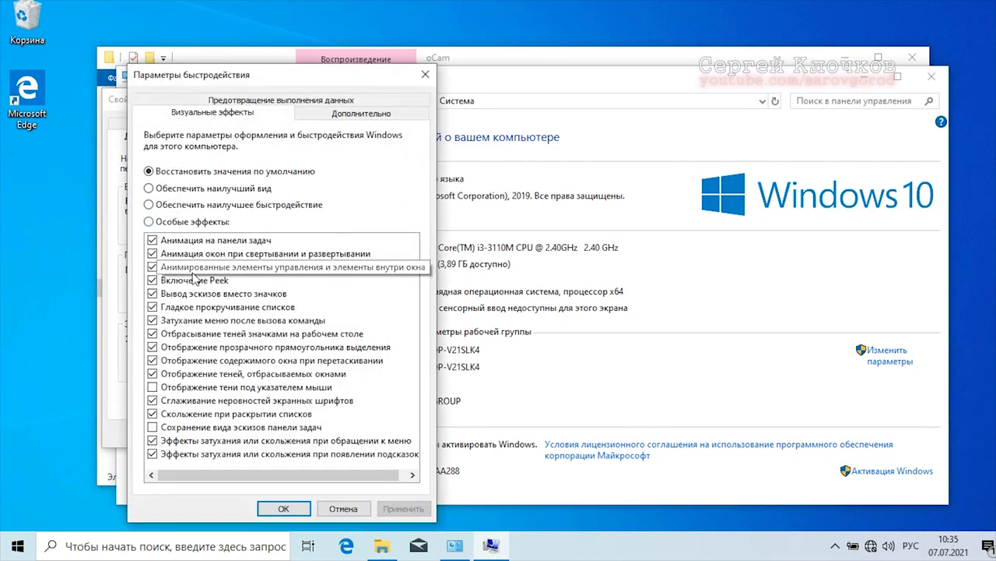
click(181, 207)
click(153, 294)
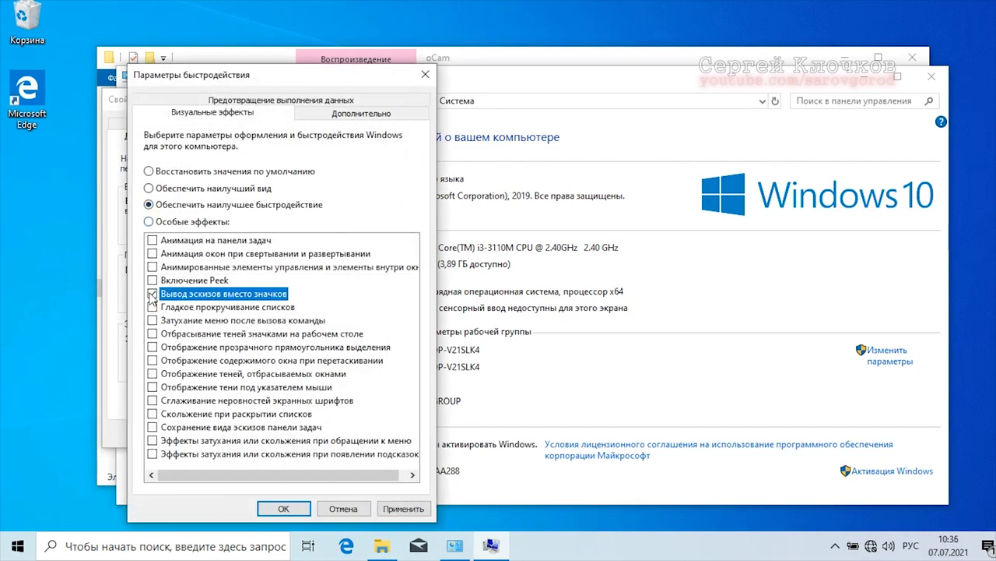
click(153, 401)
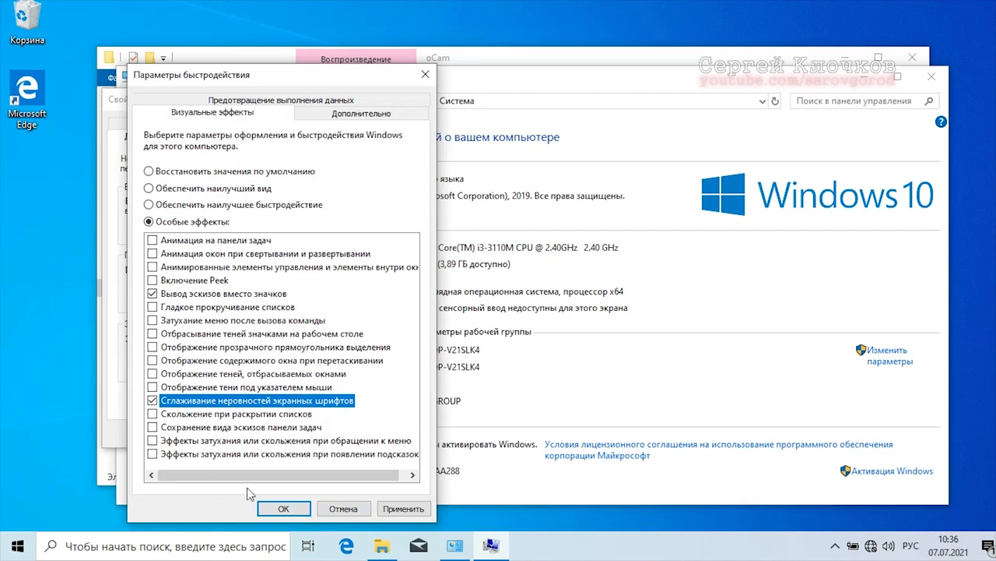
click(278, 509)
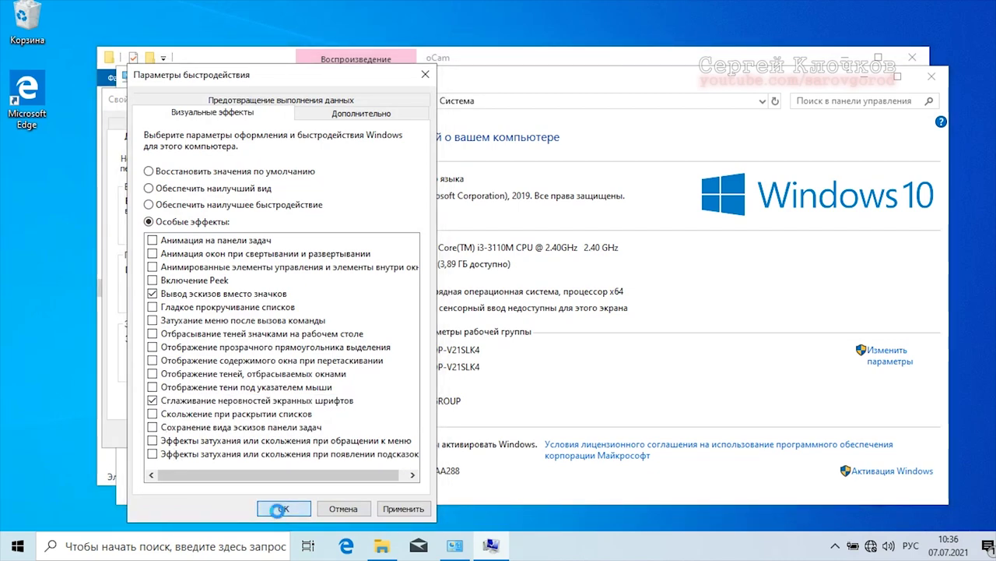
- Set system protection for the Windows (C:) drive to disabled
click(262, 143)
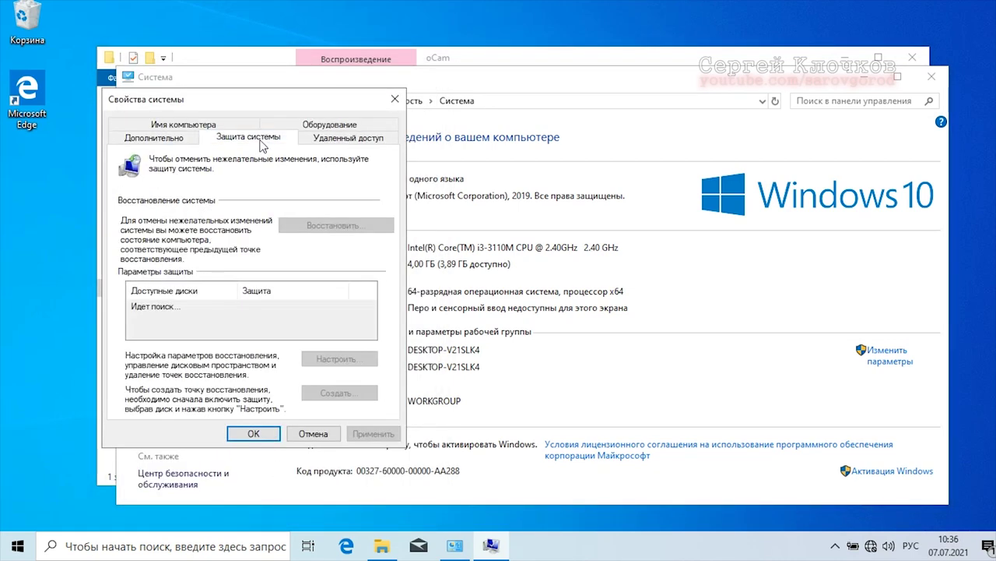
click(248, 306)
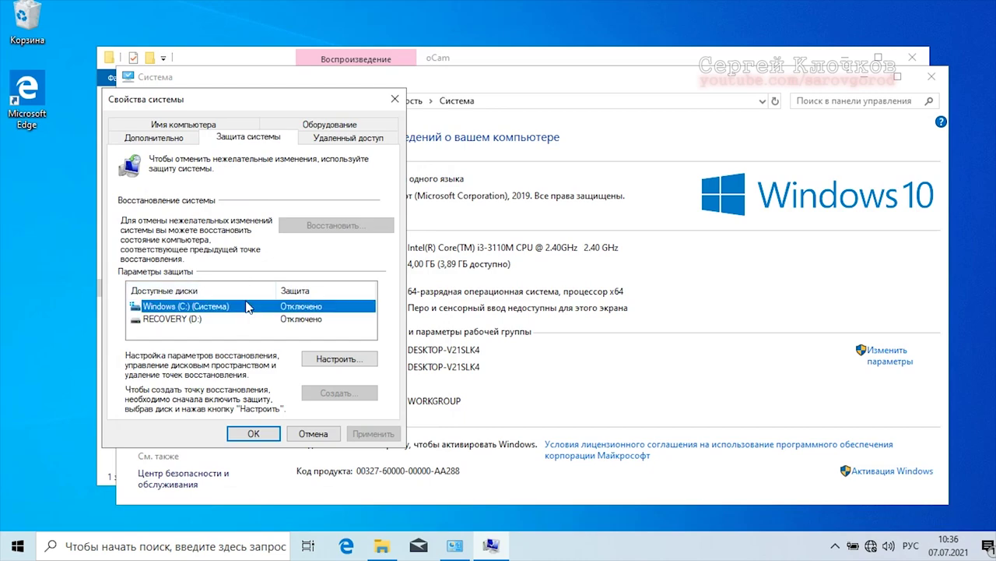
click(313, 356)
click(206, 214)
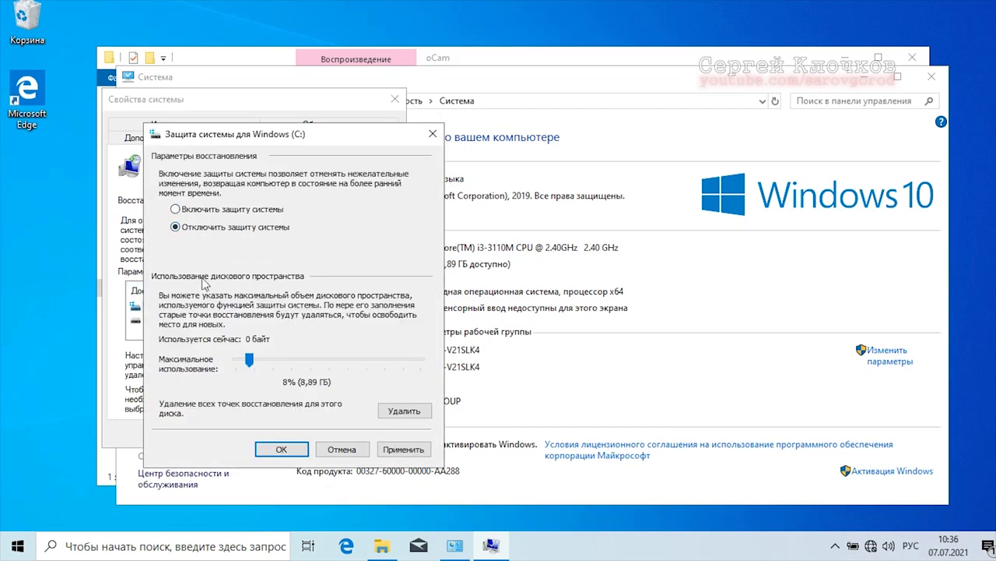
click(272, 457)
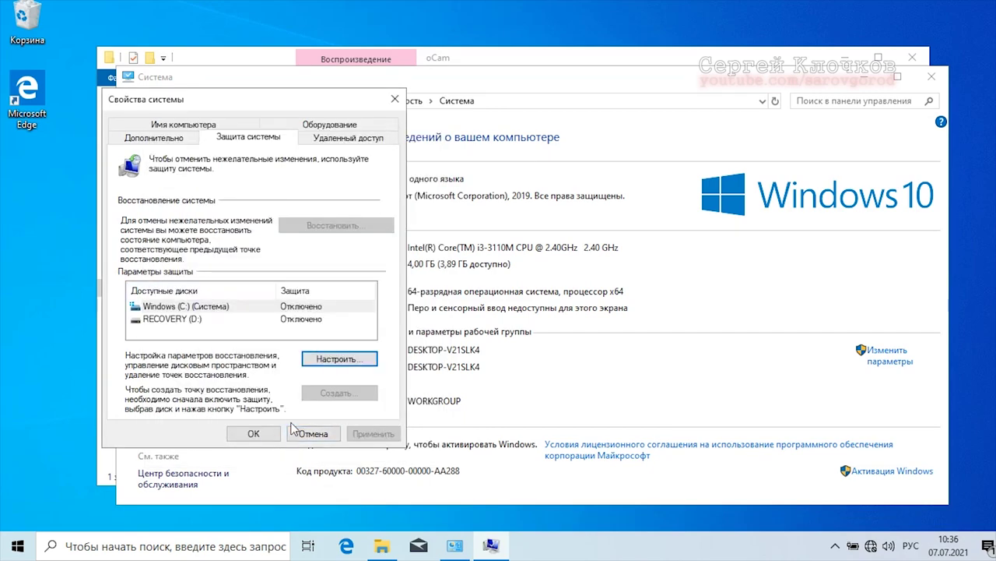
- Turn off automatic downloading of manufacturers' apps and custom icons for devices, and close the system properties
click(315, 127)
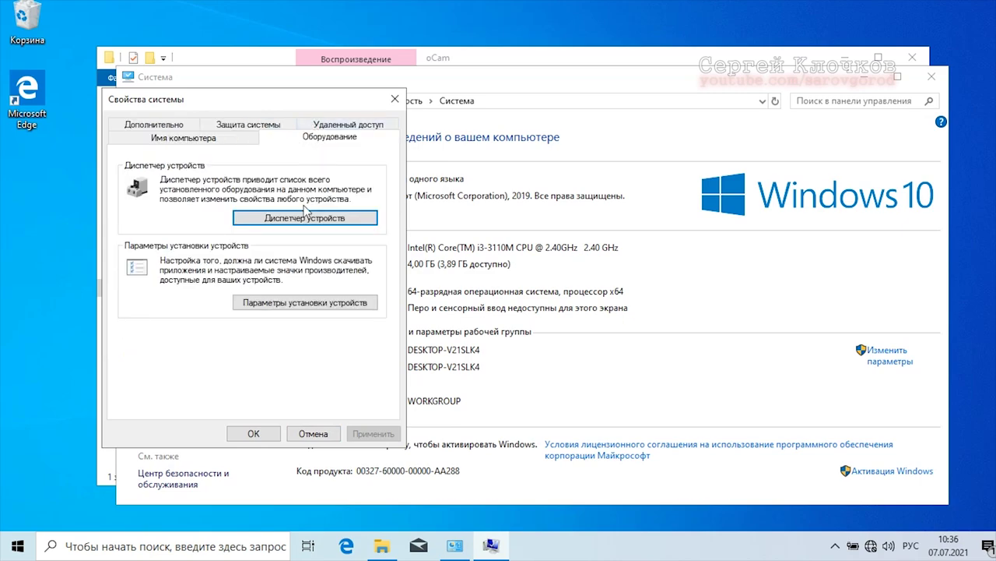
click(289, 303)
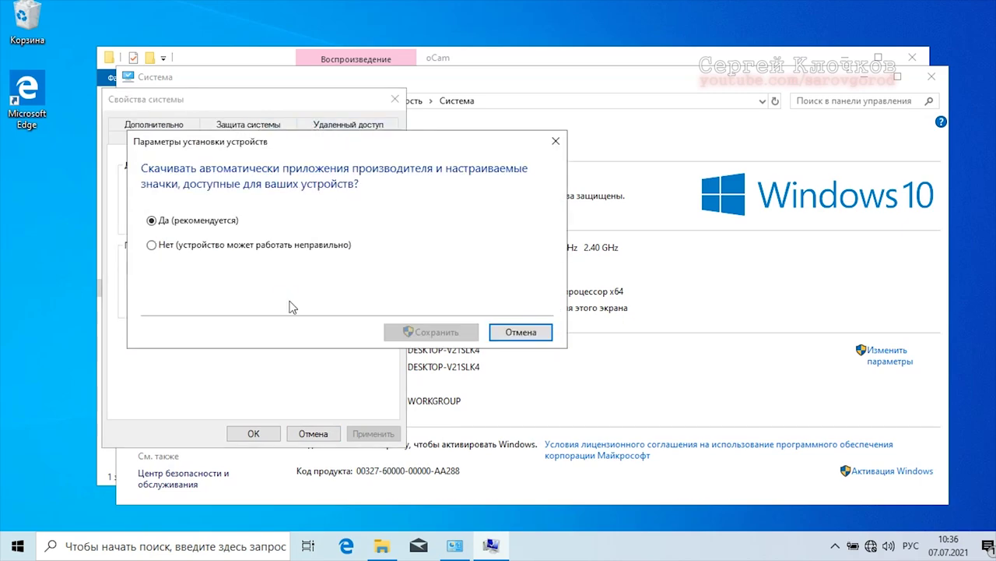
click(243, 246)
click(432, 331)
click(254, 433)
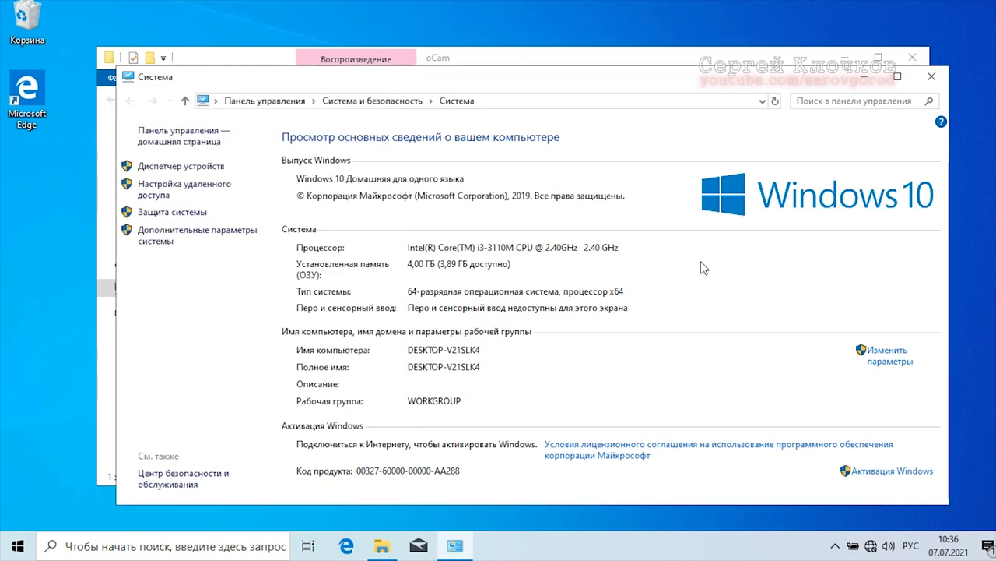
click(932, 76)
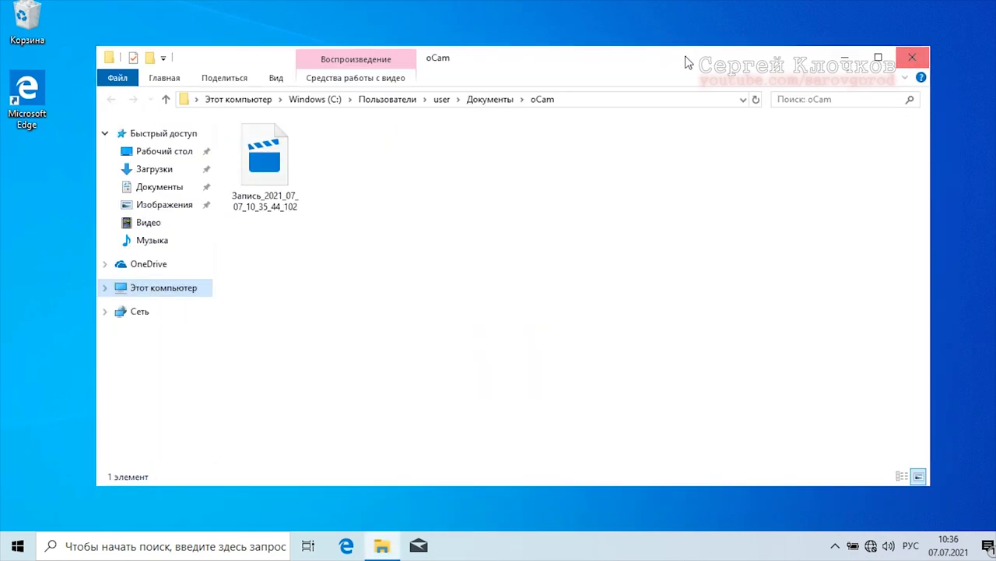
- In the folder options, stop showing recent files and frequent folders in quick access and make File Explorer open to Этот компьютер
click(287, 80)
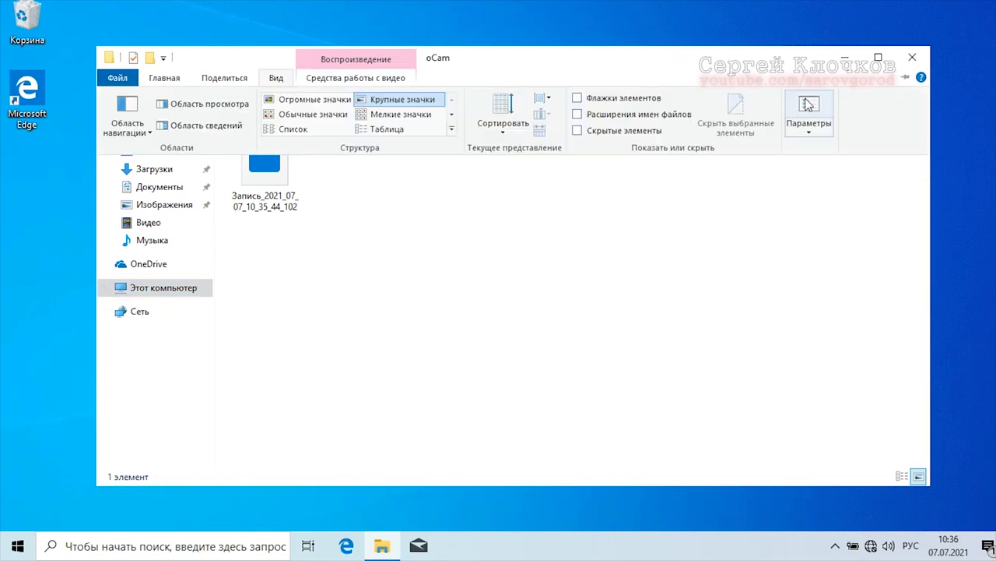
click(809, 109)
click(226, 379)
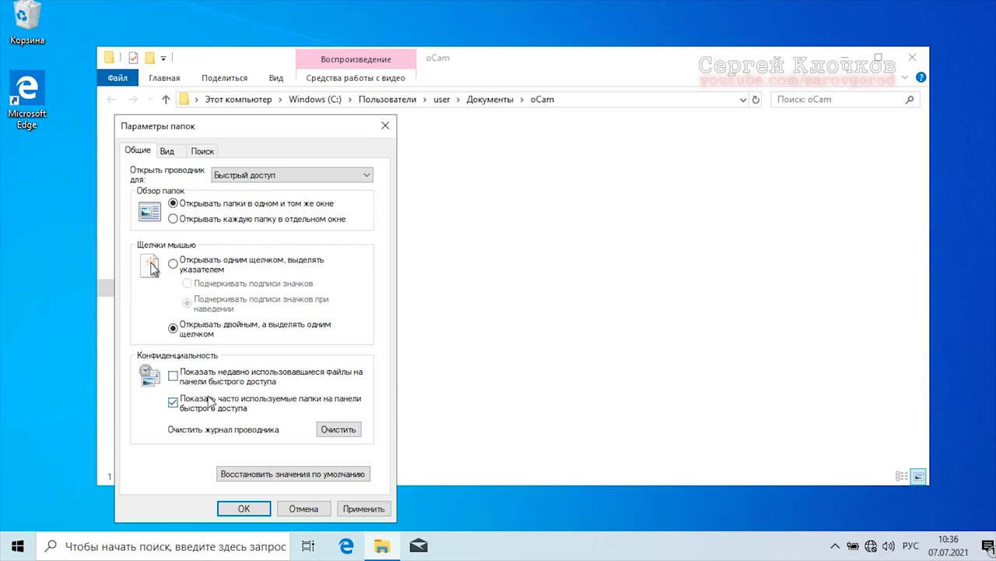
click(212, 403)
click(276, 182)
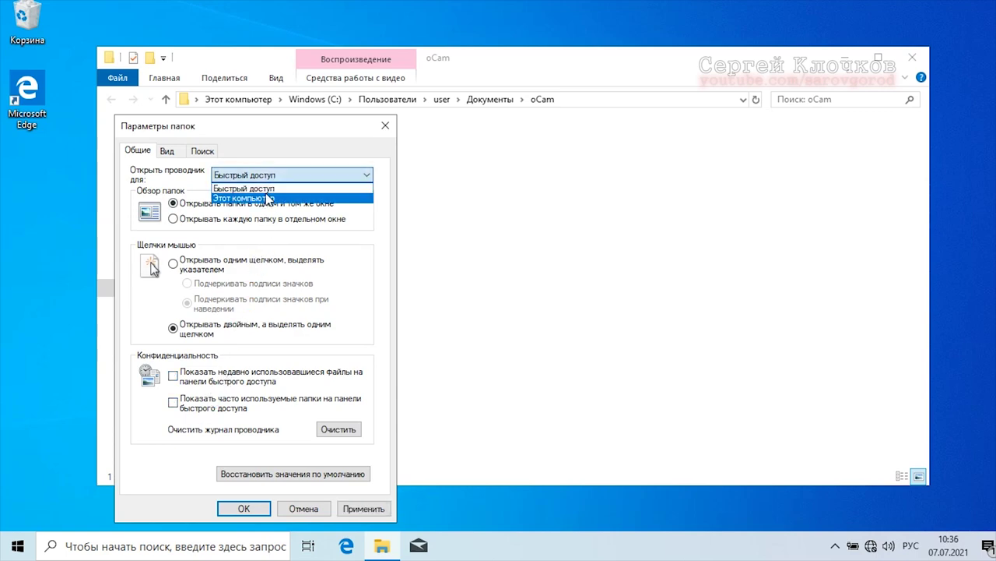
click(264, 198)
- Set folders to show all folders, expand to the open folder, display the full path in the title and show file extensions
click(176, 155)
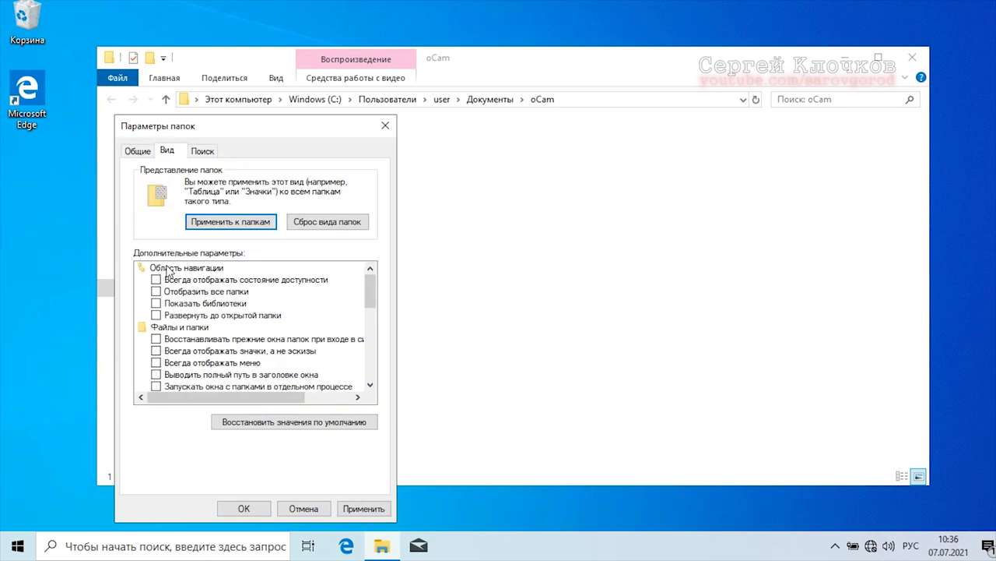
click(168, 292)
click(173, 315)
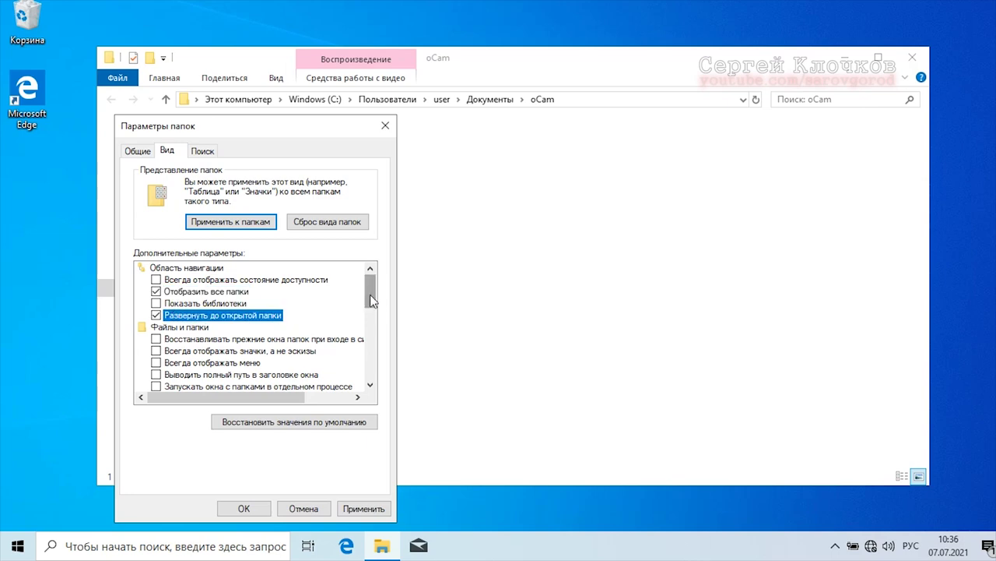
drag(370, 294, 372, 366)
click(260, 315)
click(251, 327)
click(201, 339)
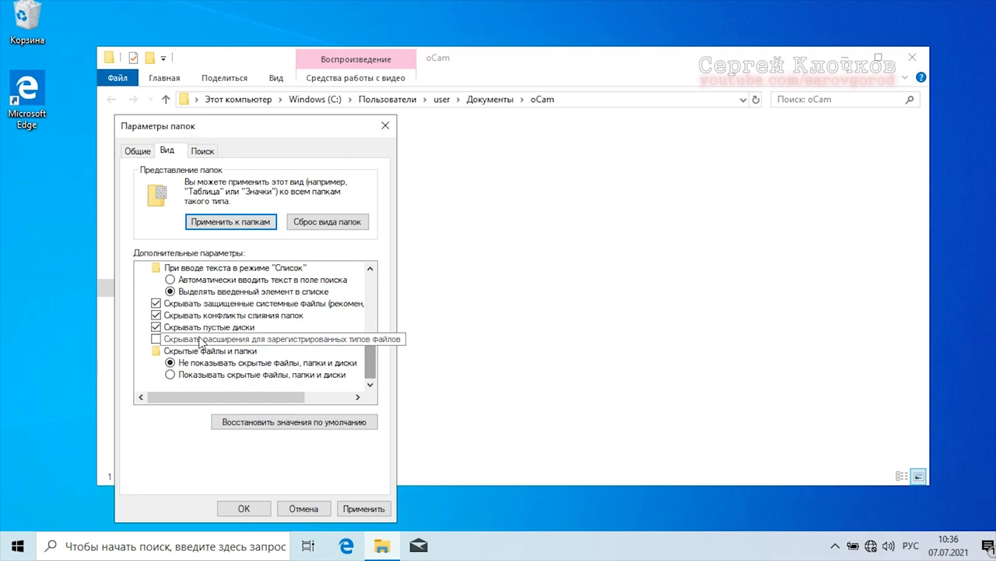
click(246, 507)
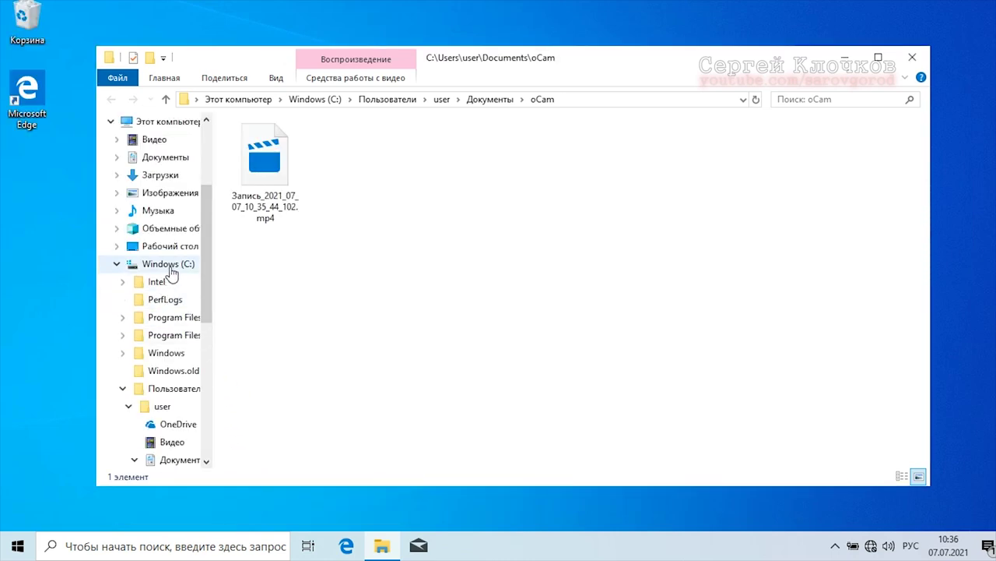
click(907, 62)
- In the theme personalization settings, enable the Компьютер desktop icon and apply the change
right_click(389, 195)
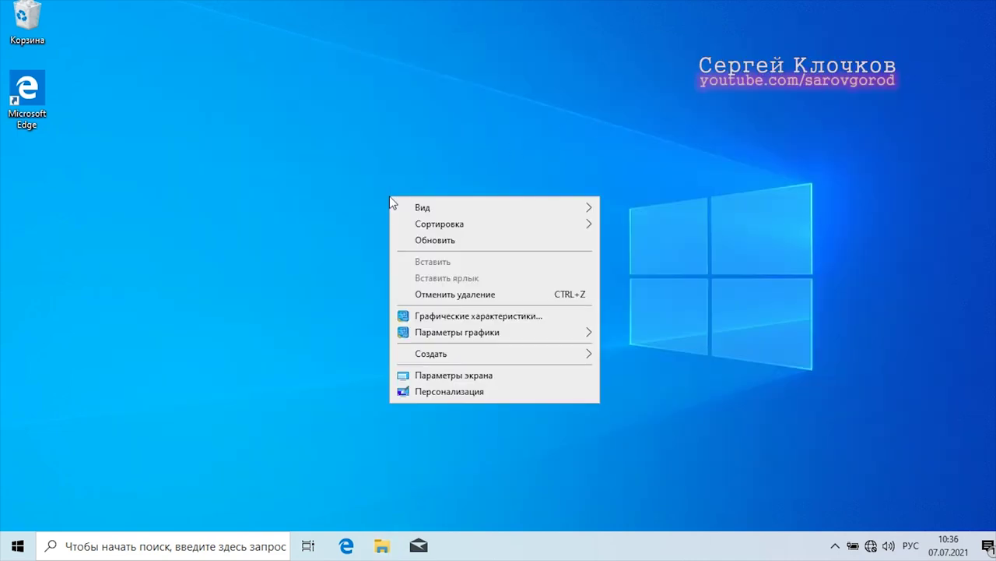
click(413, 391)
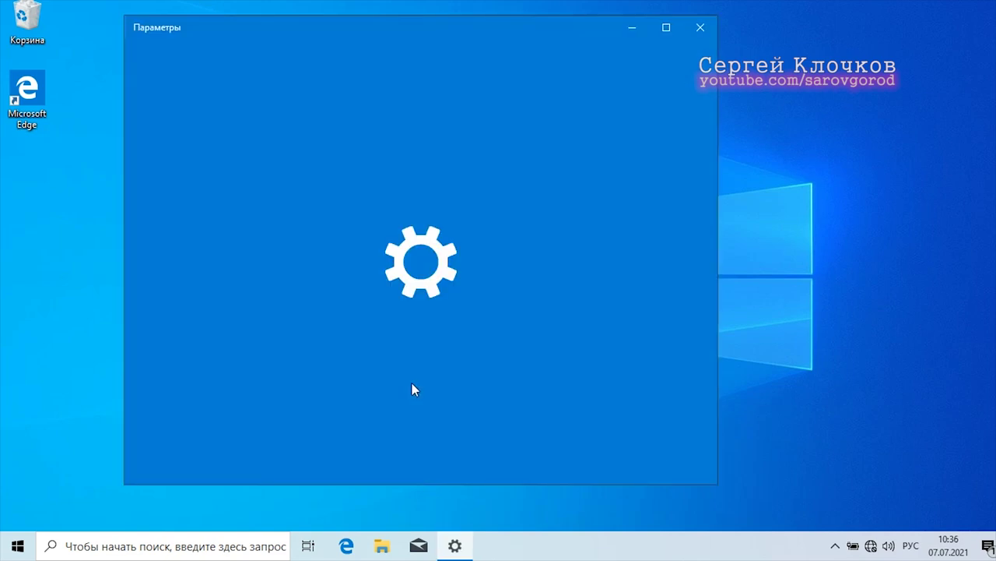
click(665, 31)
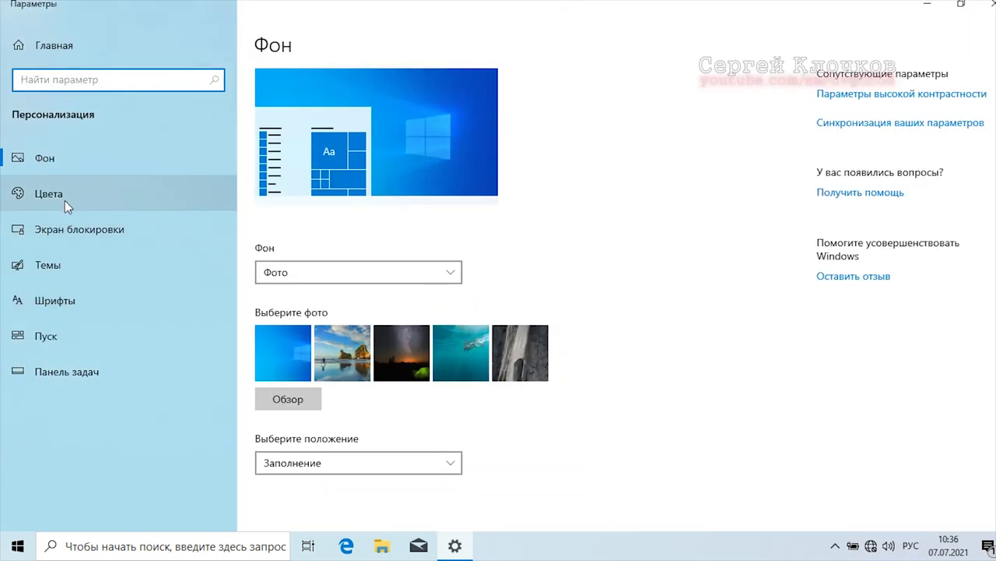
click(58, 268)
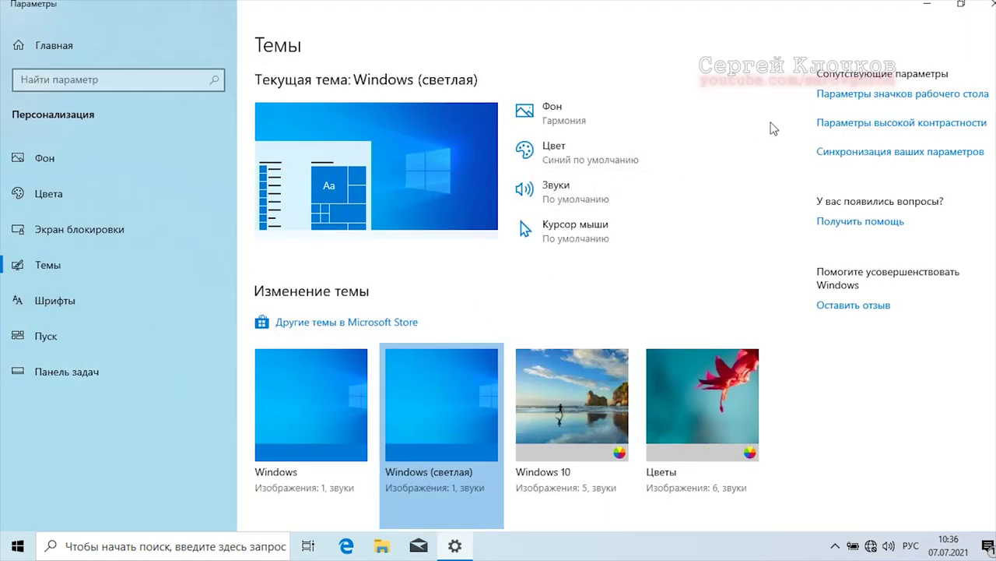
click(878, 102)
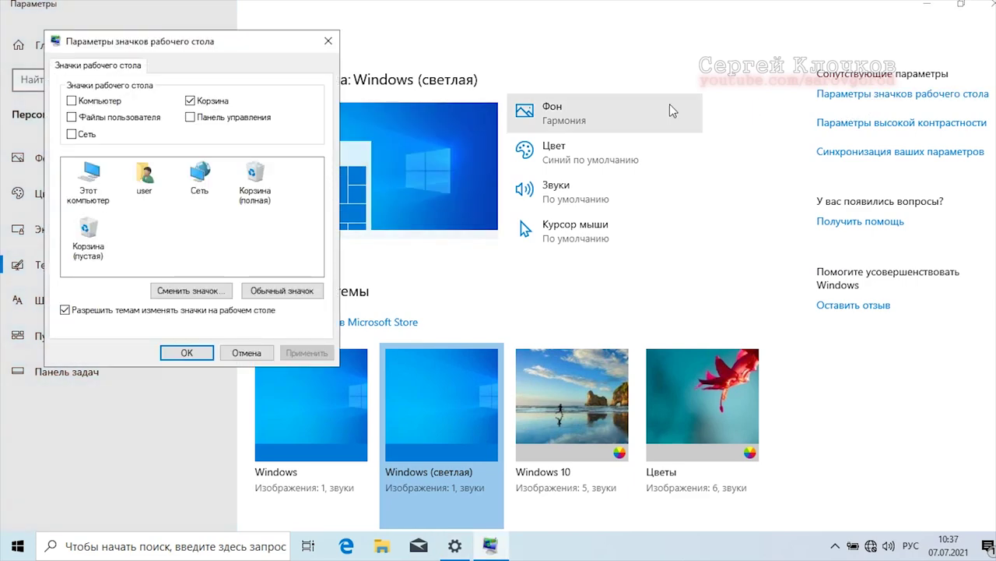
click(115, 105)
click(310, 354)
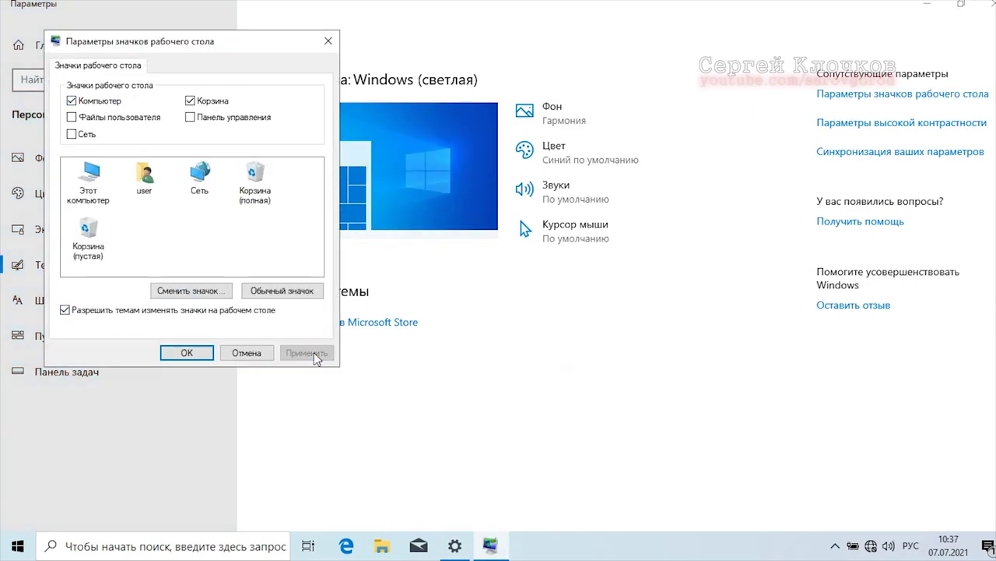
click(188, 353)
- Open the Панель задач personalization settings and clear all notifications from the notification center
click(118, 363)
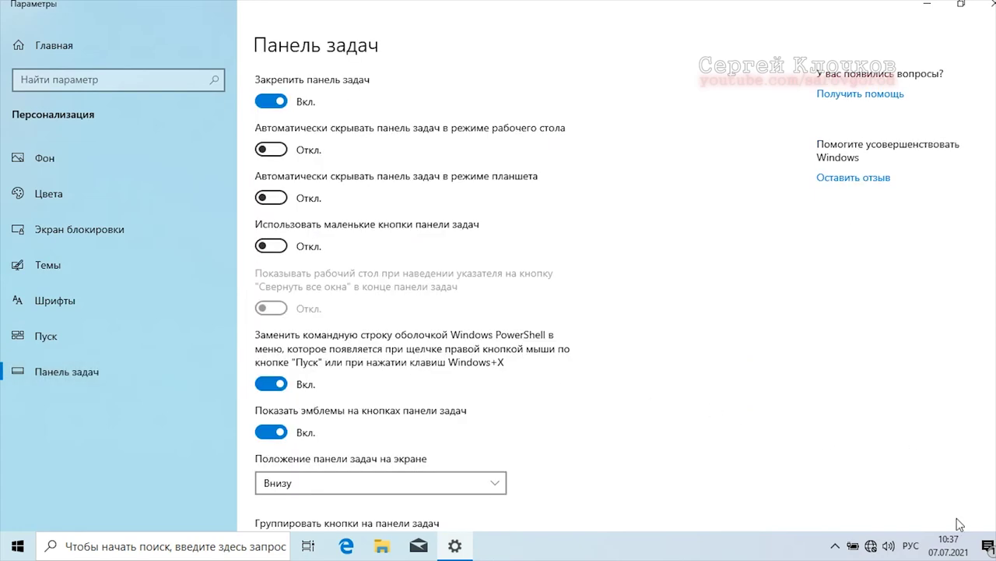
right_click(986, 545)
click(975, 542)
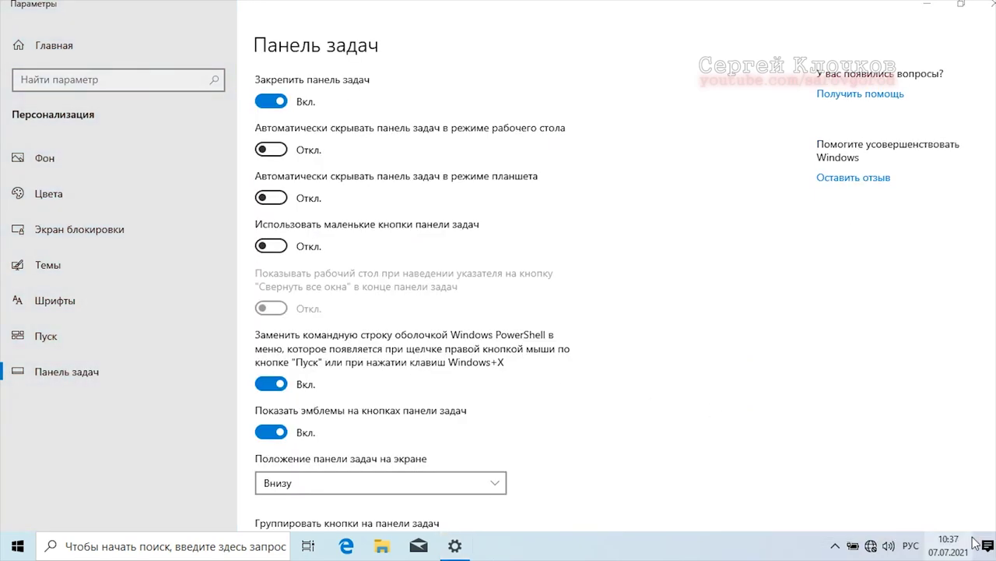
right_click(975, 544)
click(963, 511)
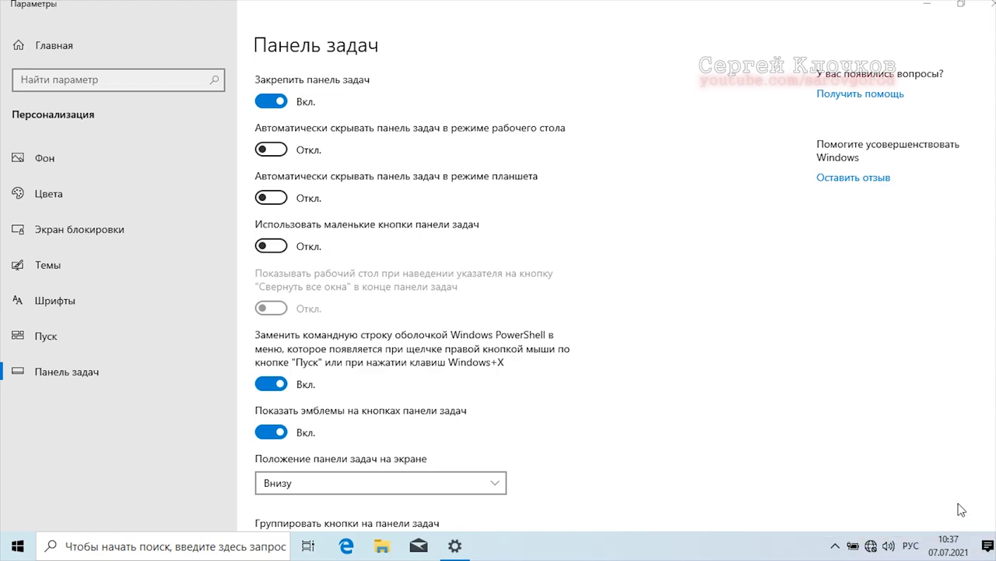
right_click(980, 543)
click(910, 441)
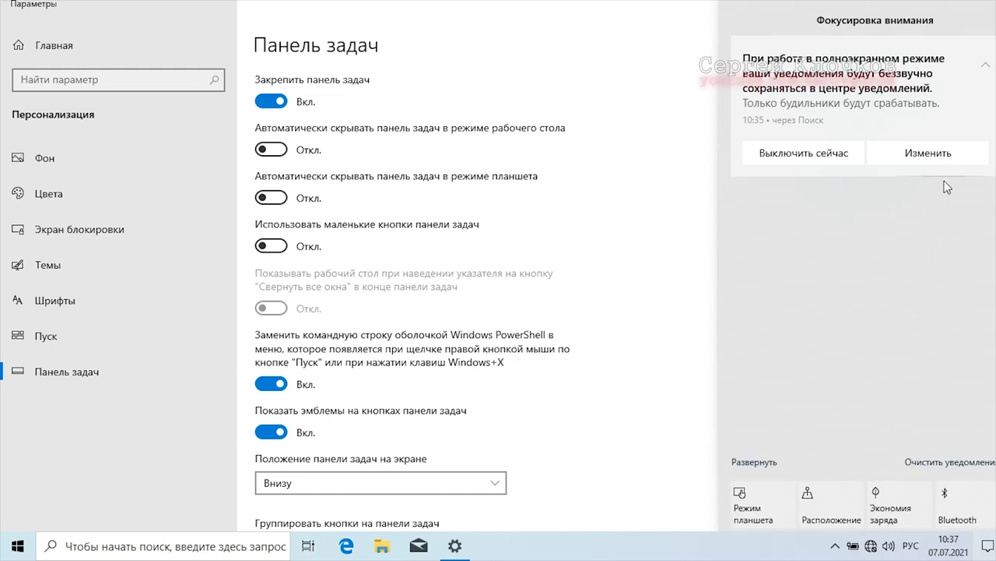
click(946, 464)
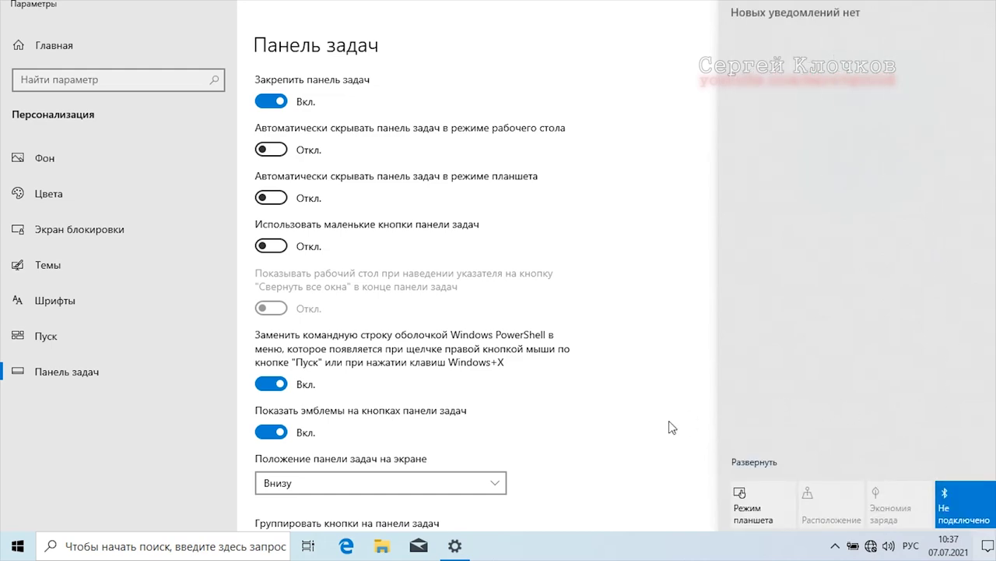
- Turn off the Центр уведомлений and Местоположение system icons for the taskbar, and close the settings
click(615, 394)
scroll(616, 397, down, 3)
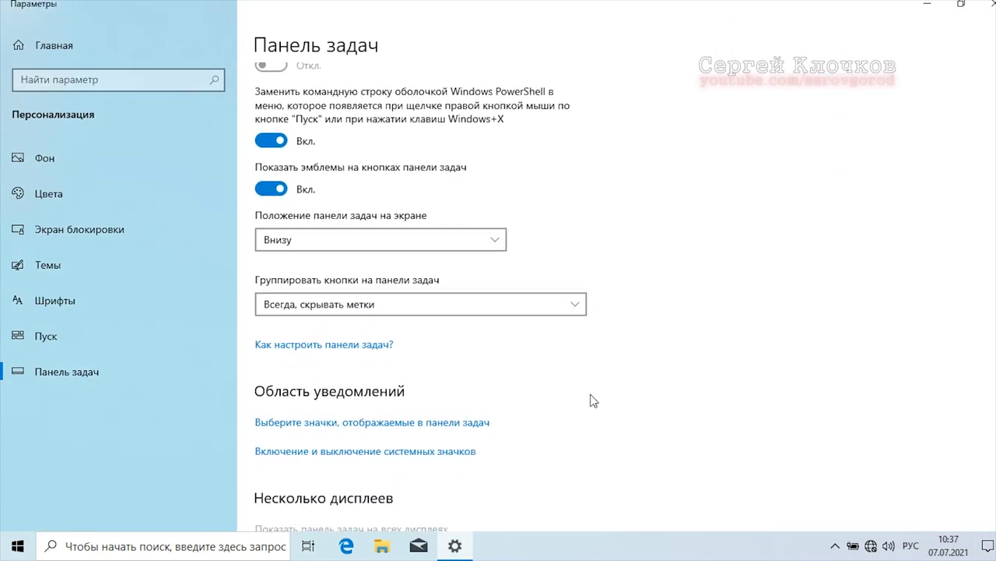
click(466, 452)
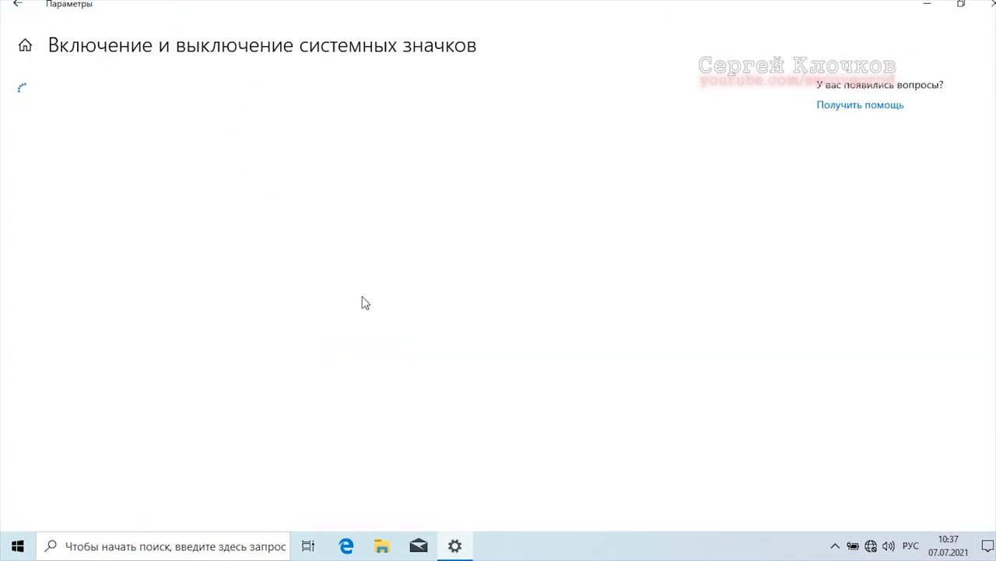
click(251, 366)
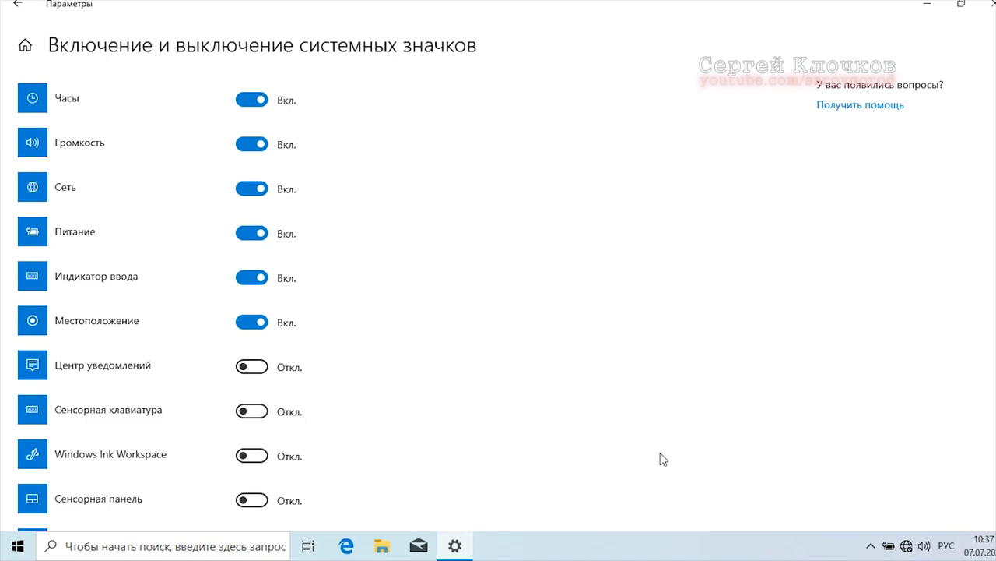
click(265, 371)
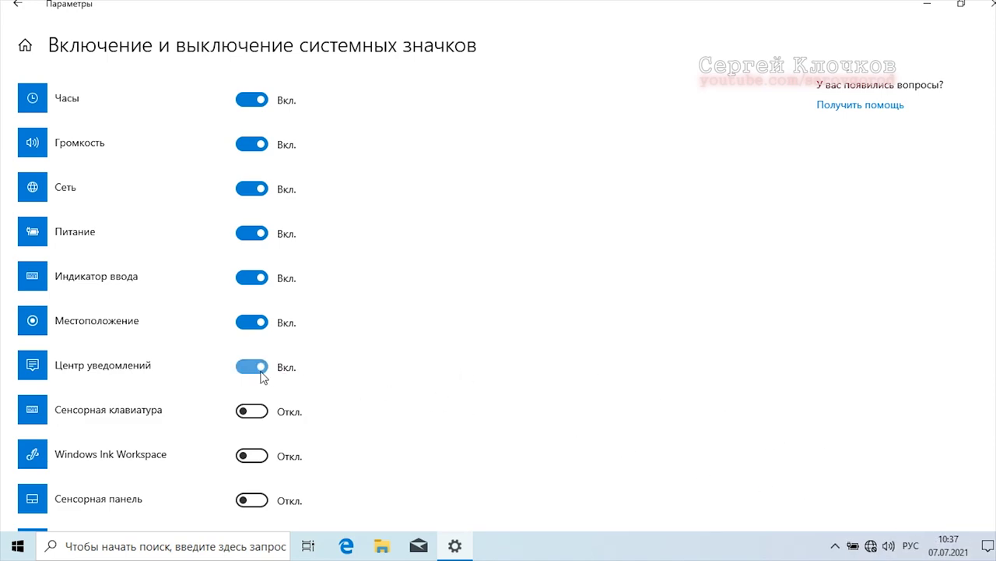
click(263, 376)
click(246, 327)
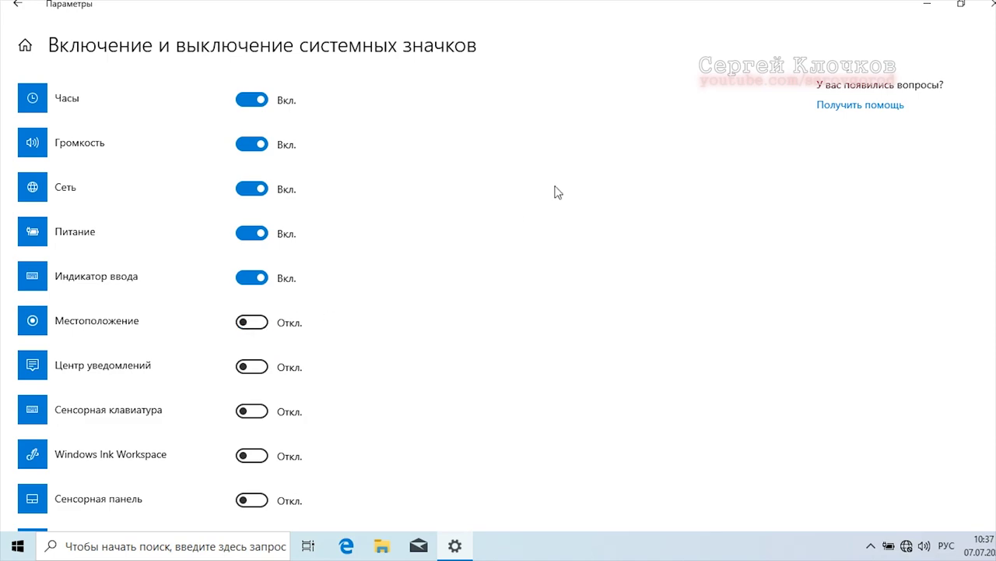
click(17, 4)
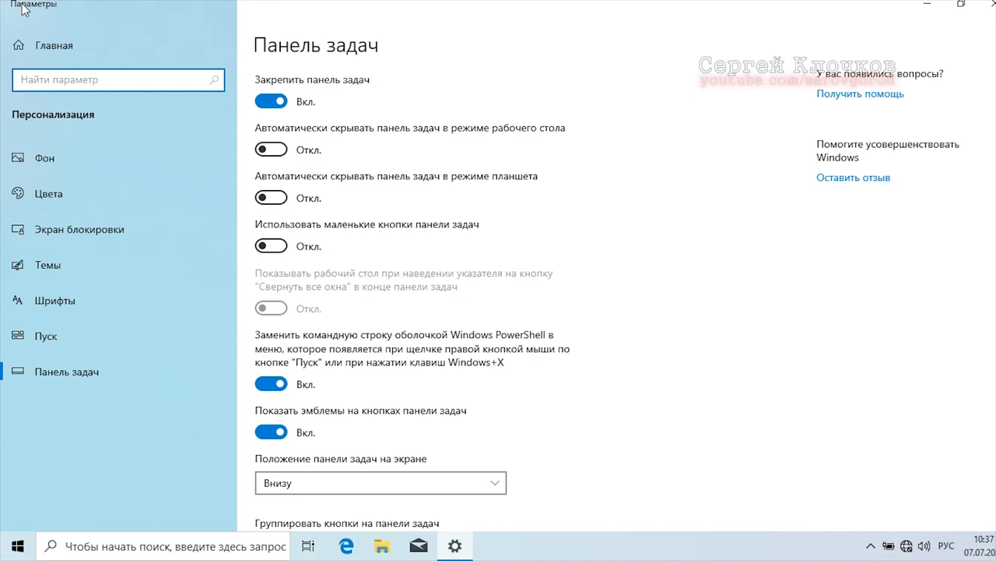
scroll(642, 343, down, 5)
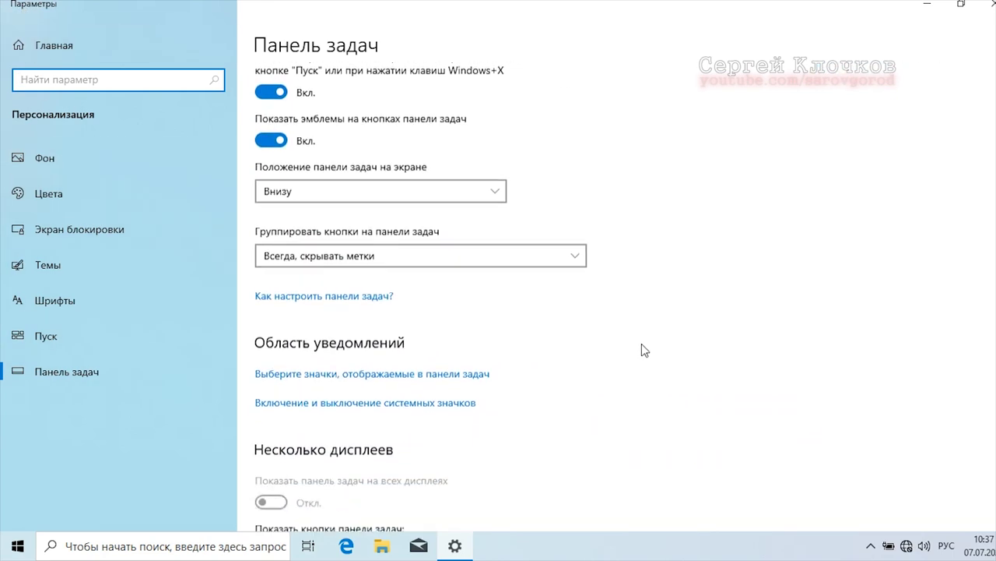
scroll(641, 344, down, 8)
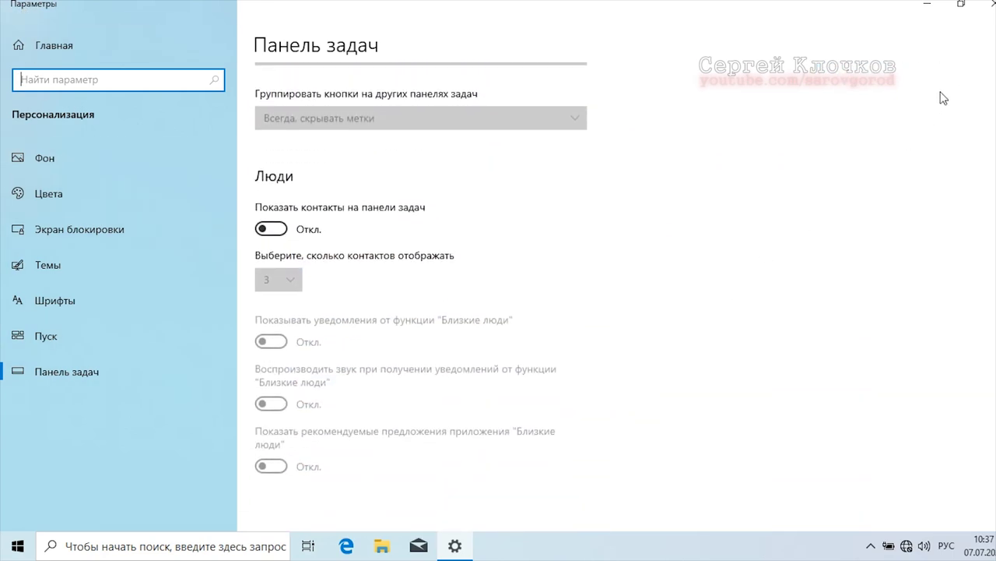
click(981, 5)
- Remove the Просмотр задач button from the taskbar and set the taskbar search to Скрыто
right_click(212, 545)
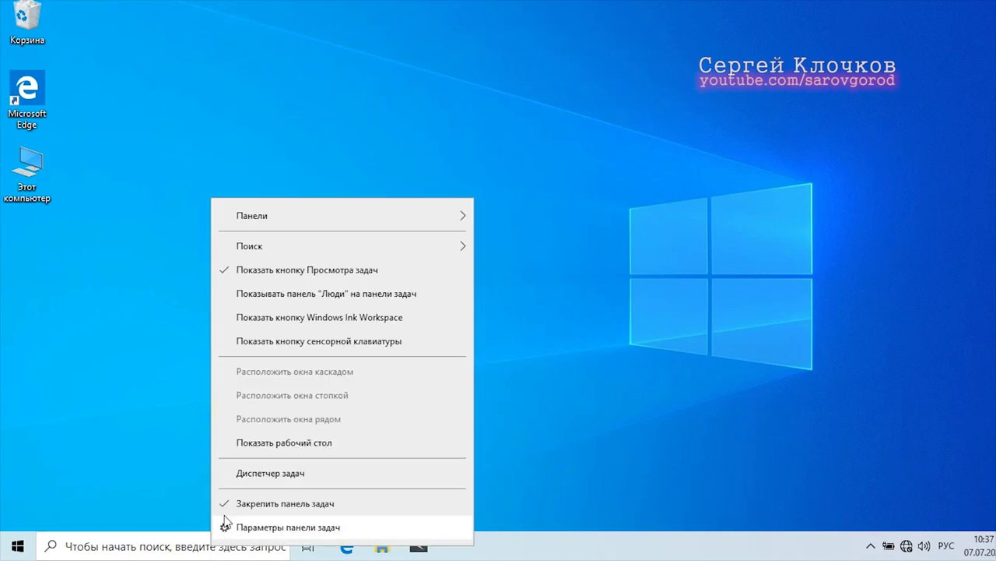
click(264, 272)
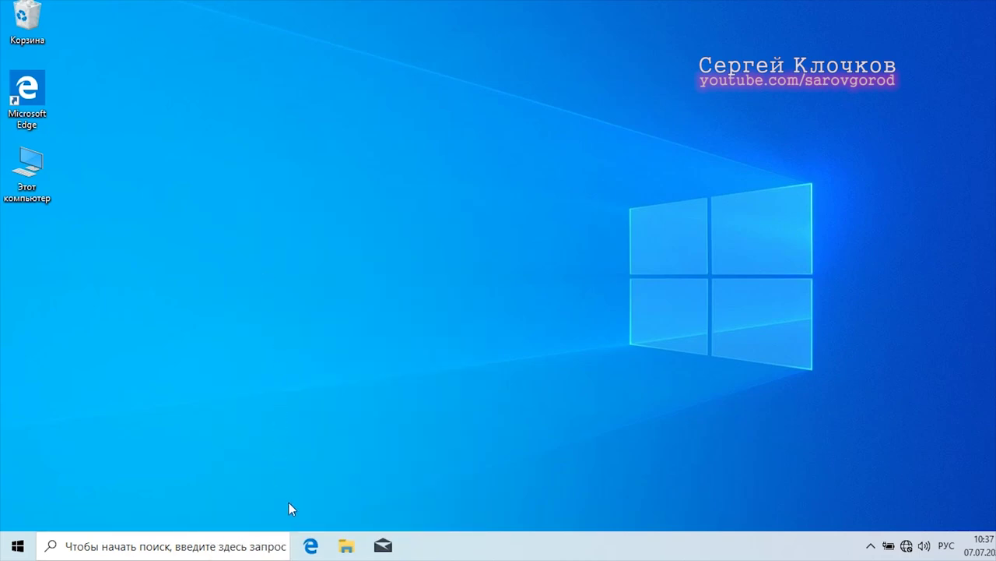
right_click(280, 545)
mouse_move(337, 247)
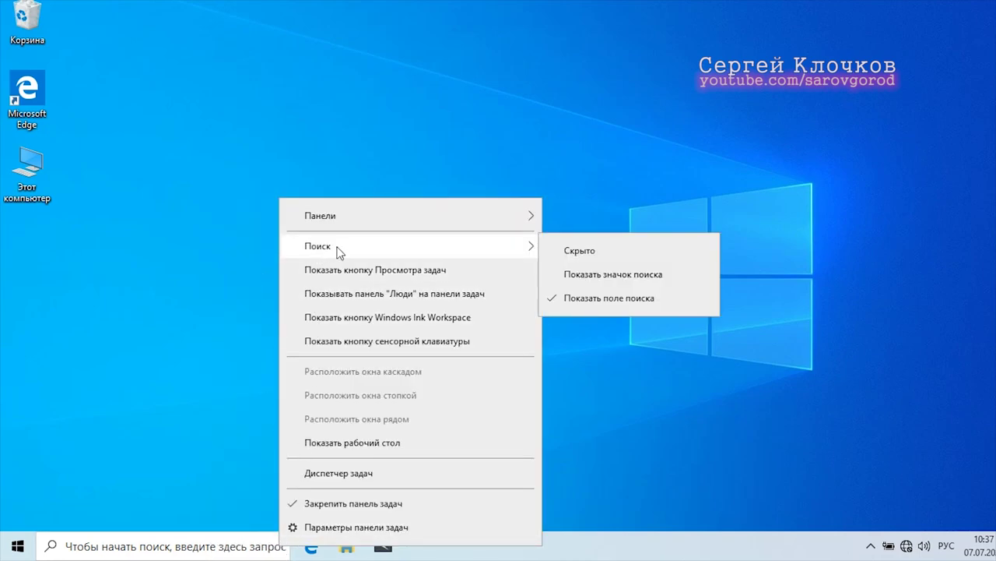
click(578, 251)
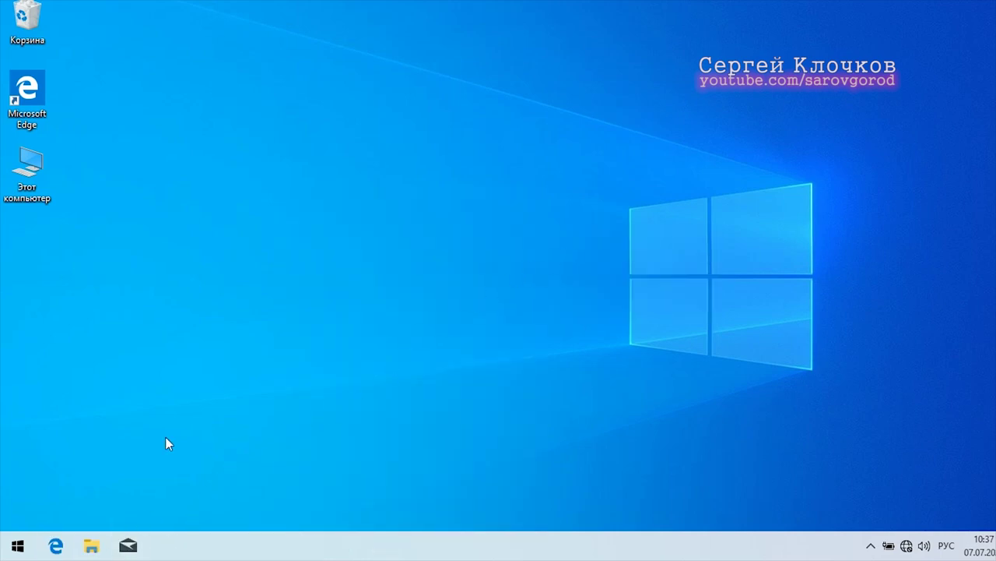
- Sort the desktop icons by Тип элемента, and briefly open File Explorer to check its start location
right_click(193, 253)
mouse_move(269, 282)
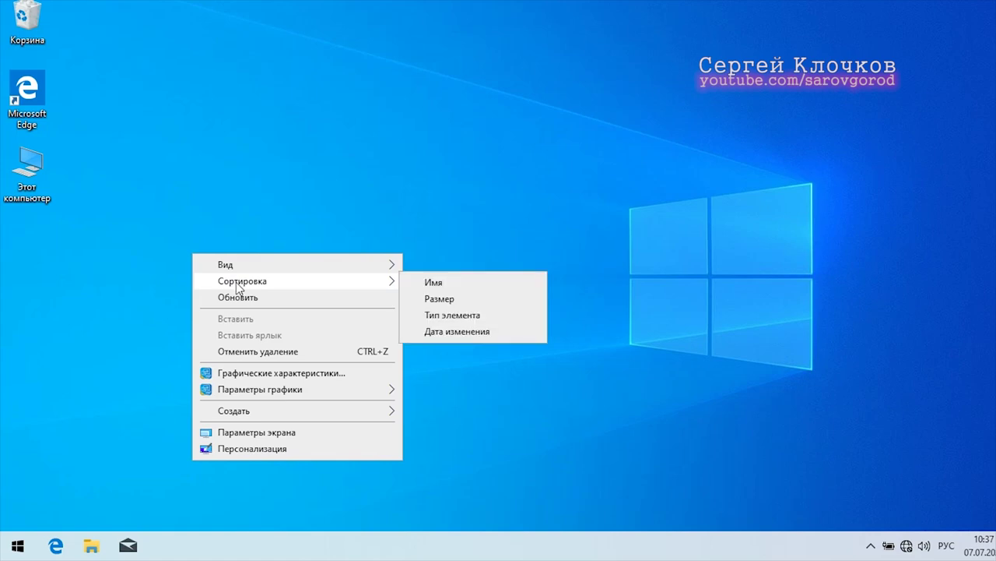
click(474, 313)
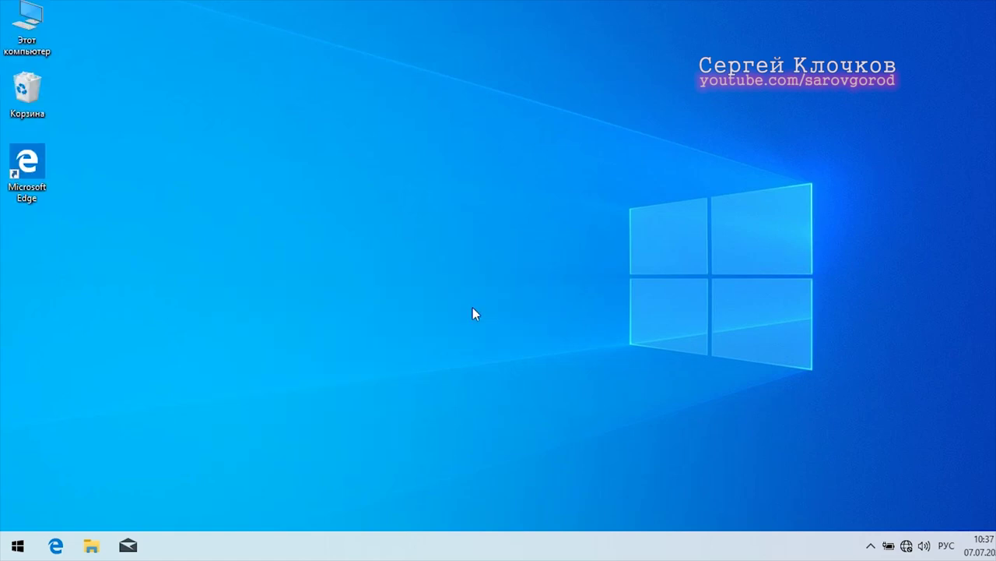
click(92, 546)
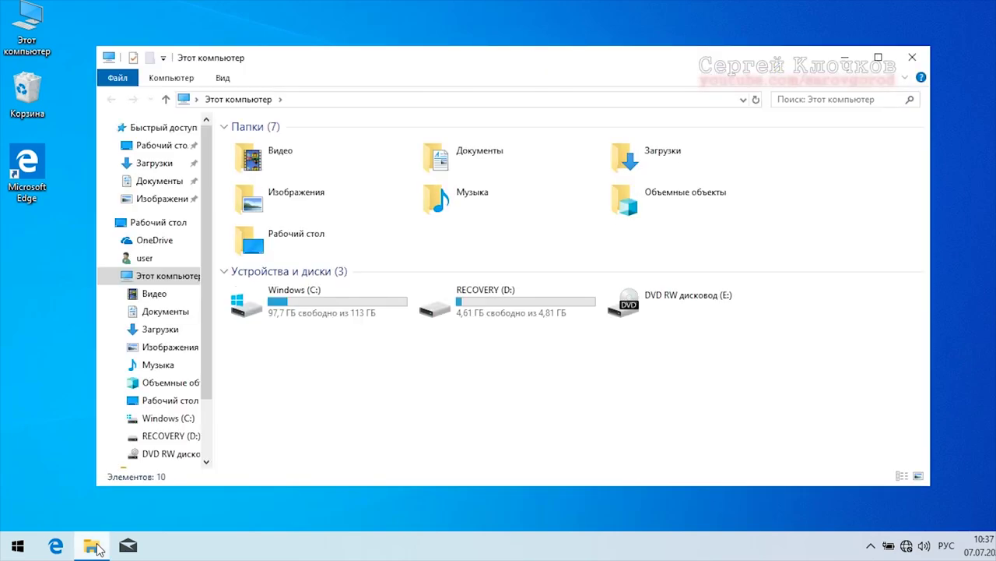
click(904, 59)
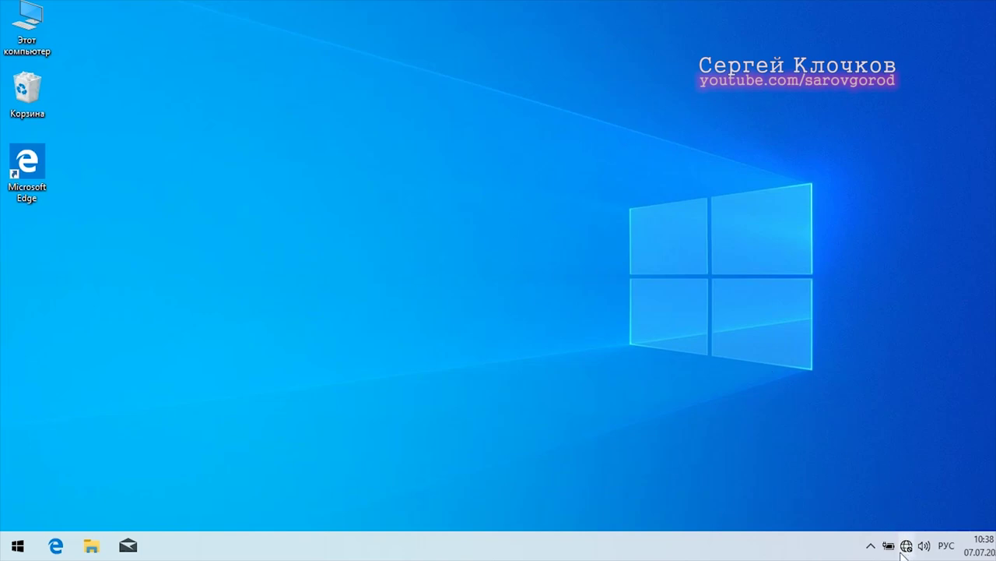
- Open Windows Security maximized and go to its Управление приложениями/браузером page
click(872, 545)
click(900, 488)
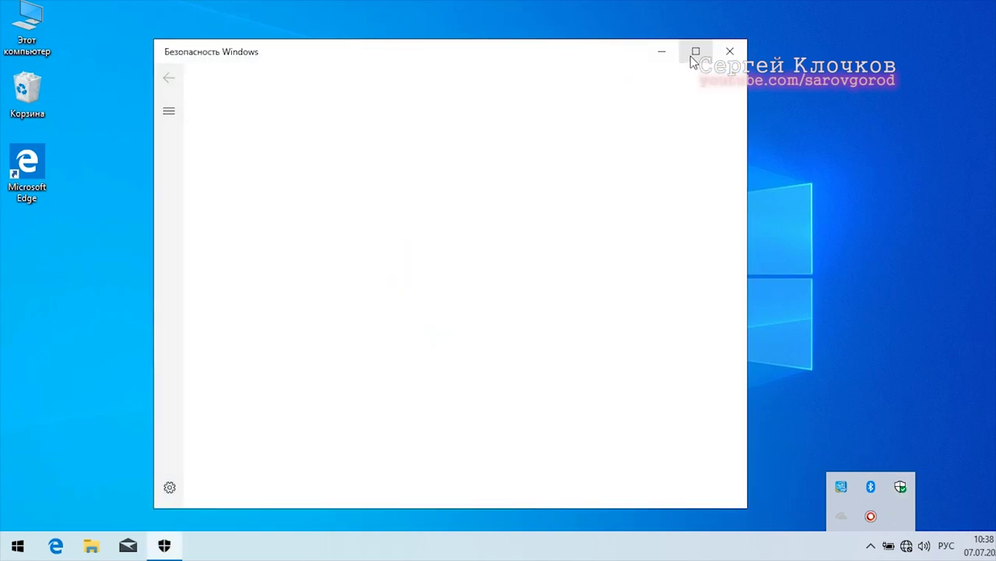
click(695, 51)
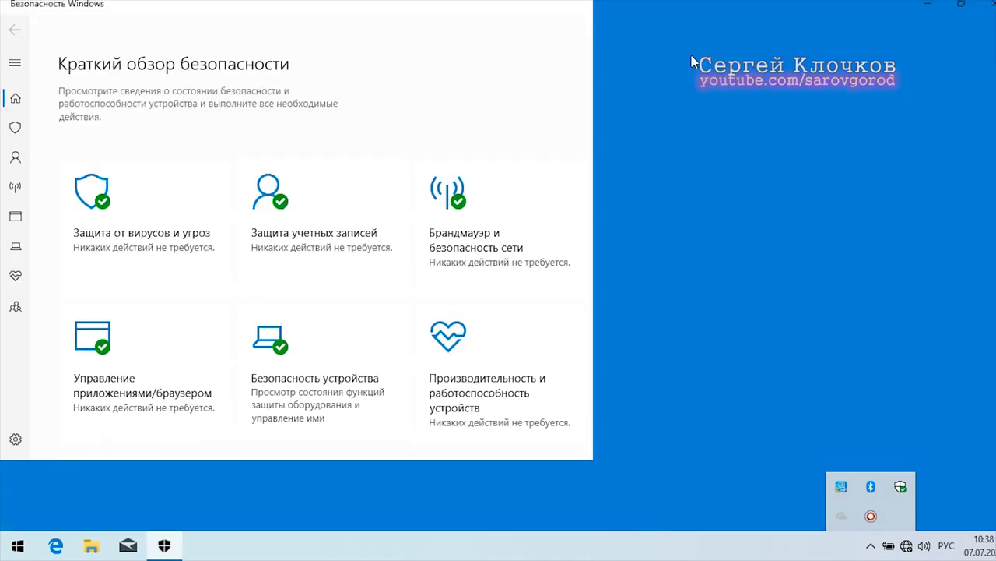
click(222, 218)
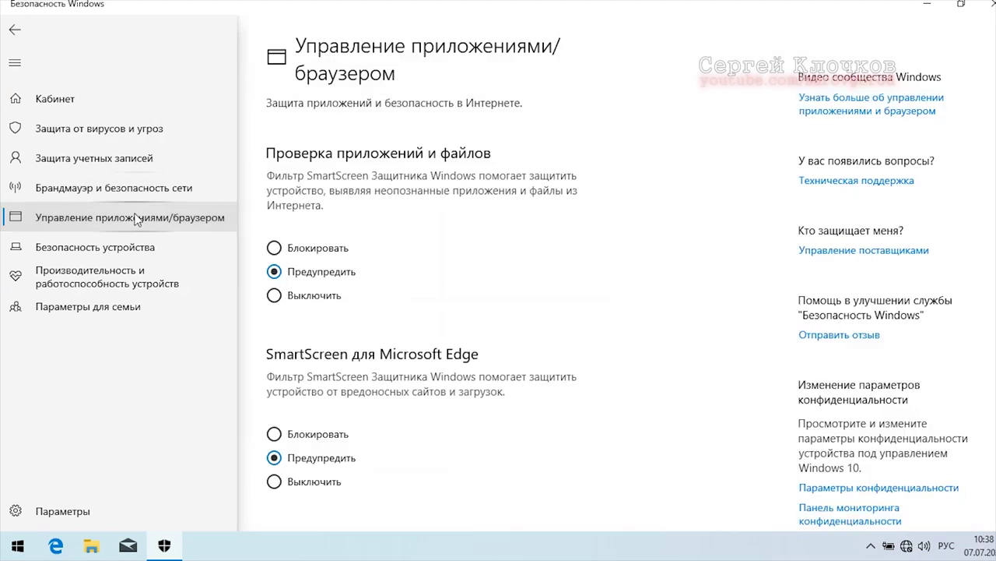
- Set the User Account Control notification level to Никогда не уведомлять
click(274, 296)
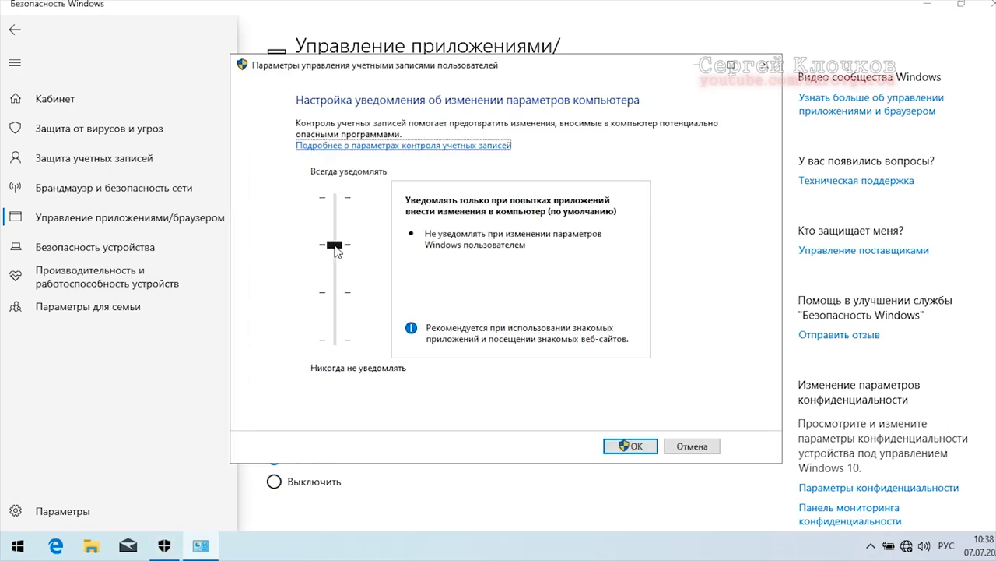
drag(335, 244, 335, 340)
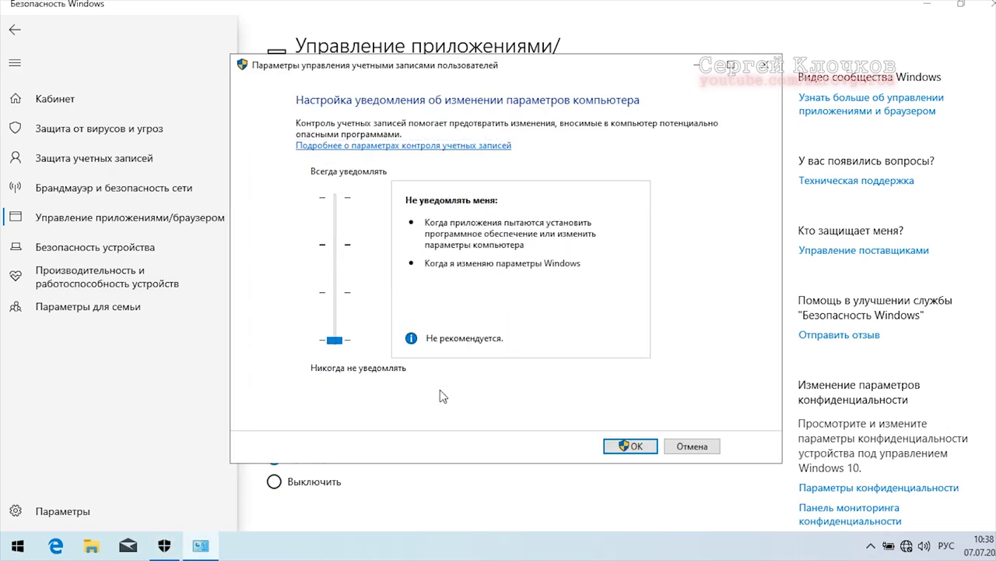
click(631, 447)
- Set Проверка приложений и файлов and SmartScreen для Microsoft Edge to Выключить, dismissing the related warnings
click(301, 299)
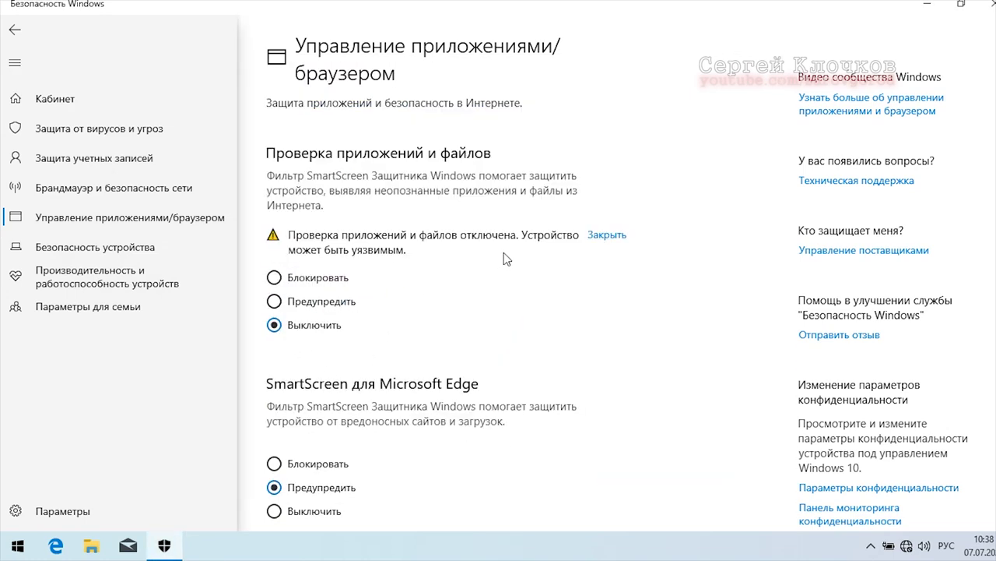
click(588, 235)
scroll(345, 344, down, 2)
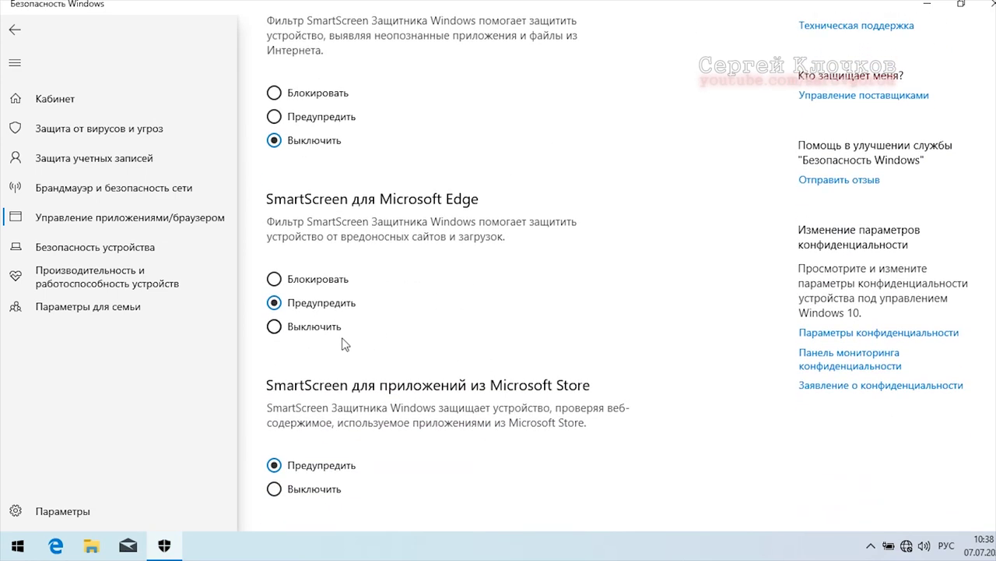
click(314, 331)
click(572, 263)
scroll(436, 323, down, 2)
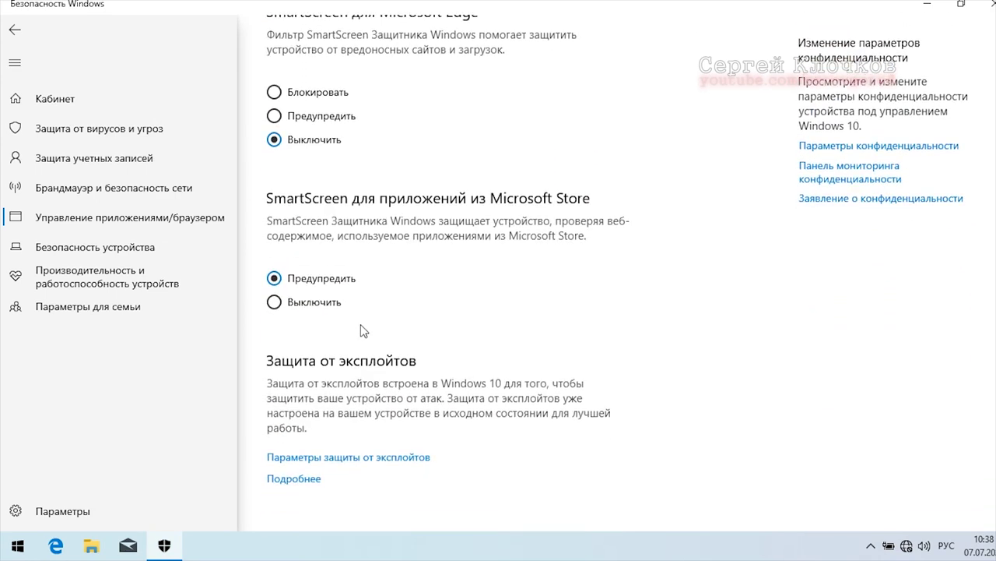
- Set SmartScreen для приложений из Microsoft Store to Выключить and dismiss the related warning
click(314, 302)
click(611, 266)
scroll(574, 350, up, 5)
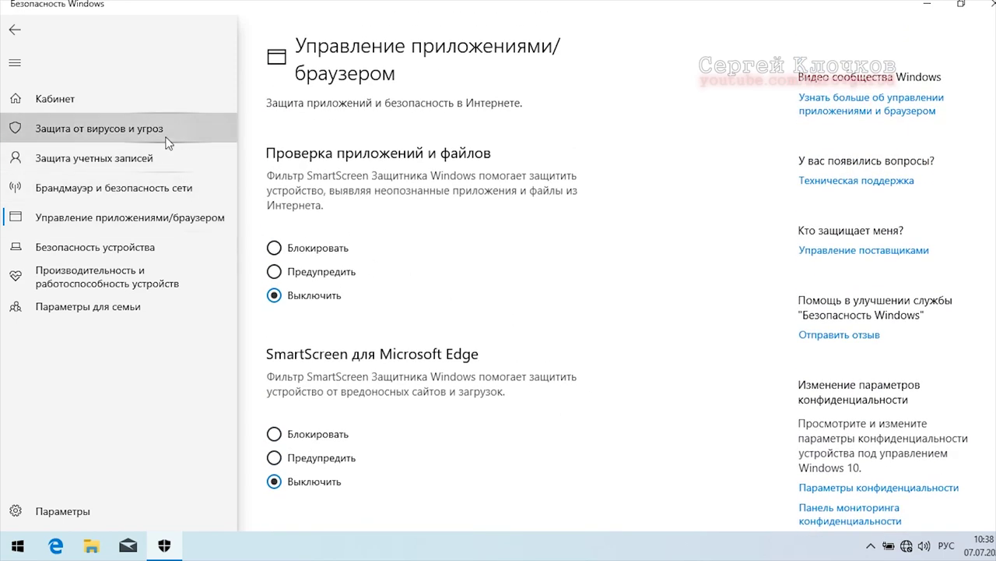
- In the settings of Защита от вирусов и угроз, turn off Защита в режиме реального времени and Облачная защита, dismissing the cloud warning
click(196, 130)
click(304, 388)
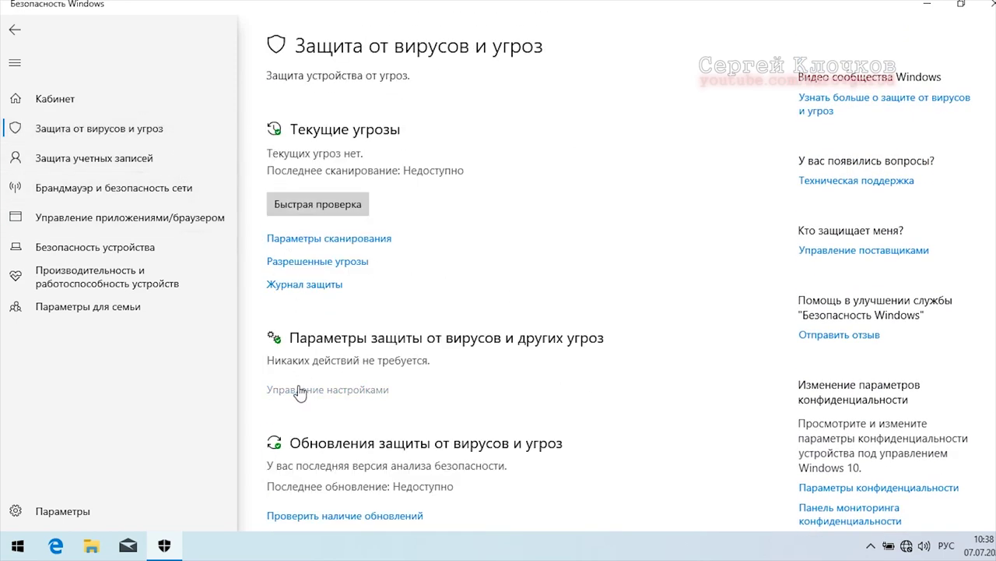
click(283, 258)
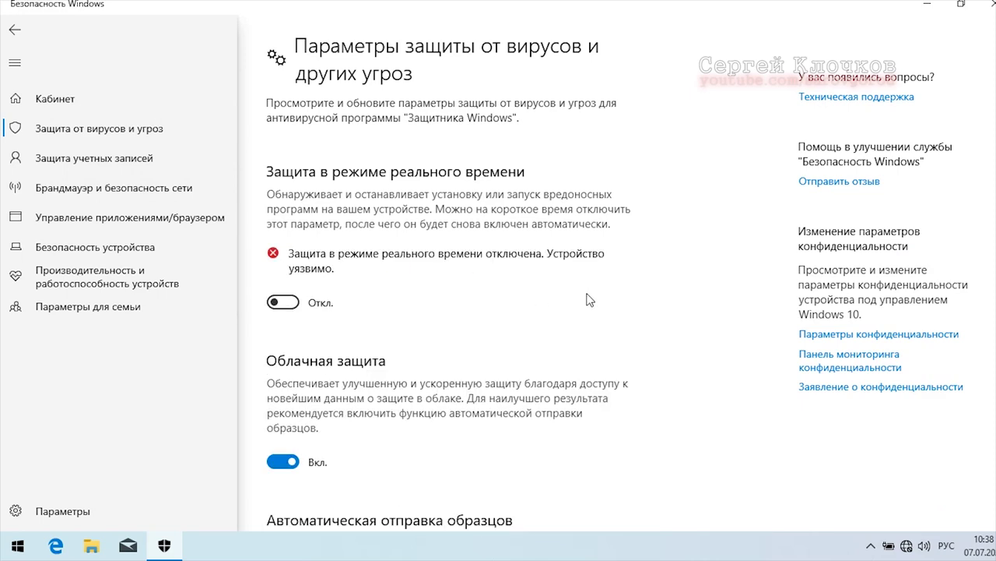
click(283, 462)
scroll(600, 374, down, 3)
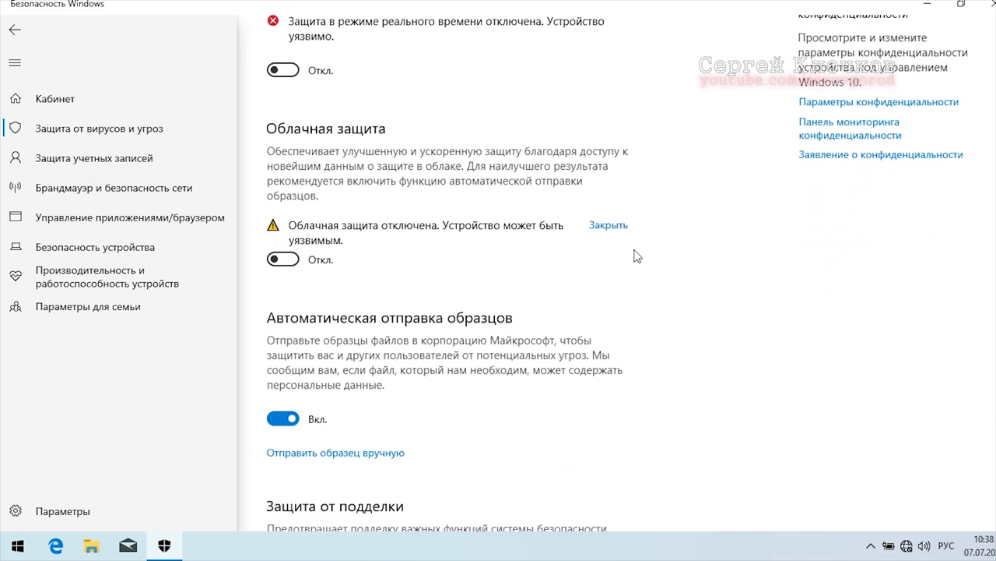
click(593, 226)
- Turn off Автоматическая отправка образцов and Защита от подделки, dismissing their warnings
click(287, 389)
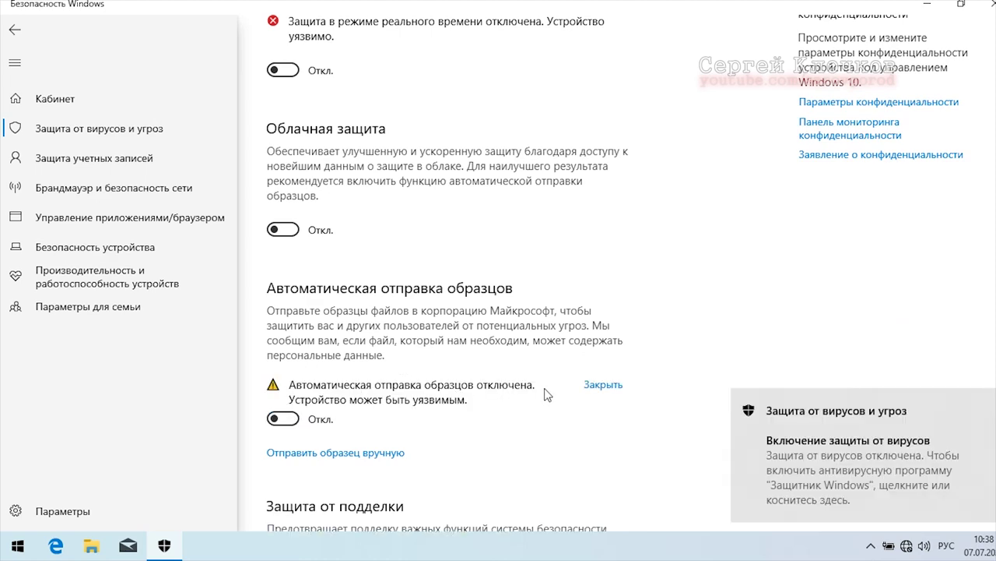
click(587, 382)
scroll(543, 367, down, 6)
click(283, 82)
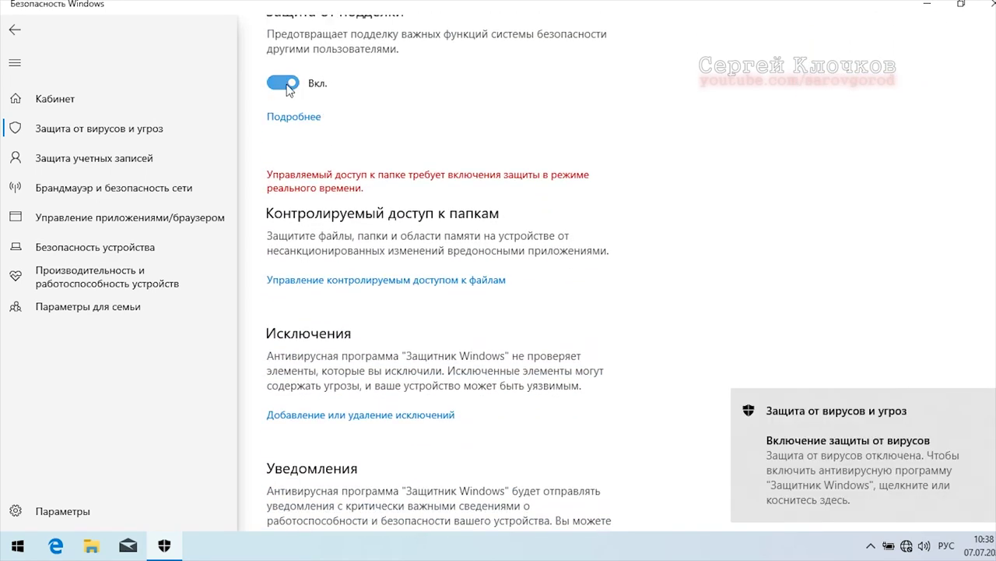
click(601, 81)
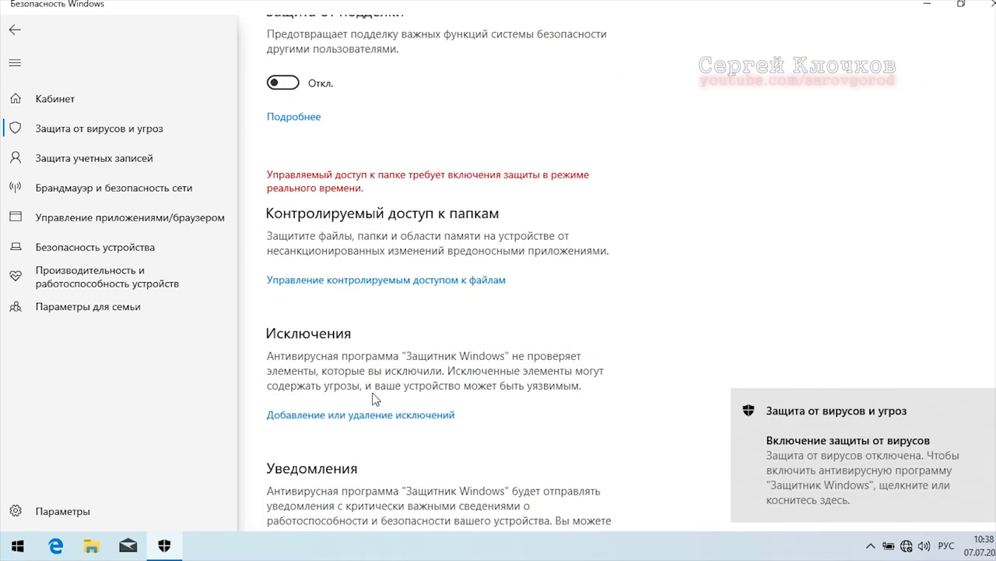
- In the Windows Security notification settings, turn off the virus and threat, account protection and firewall notifications
scroll(352, 451, down, 2)
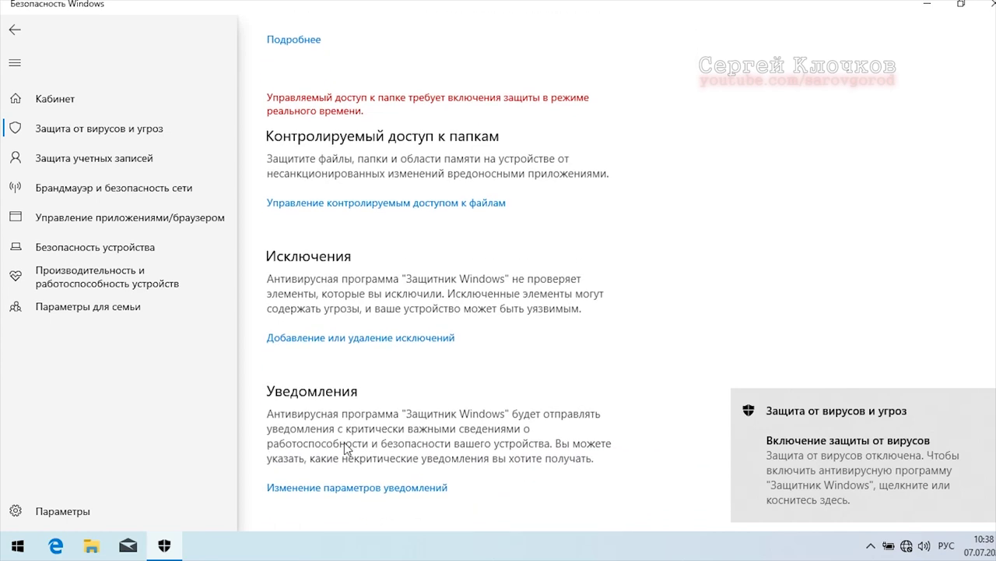
click(327, 488)
click(282, 224)
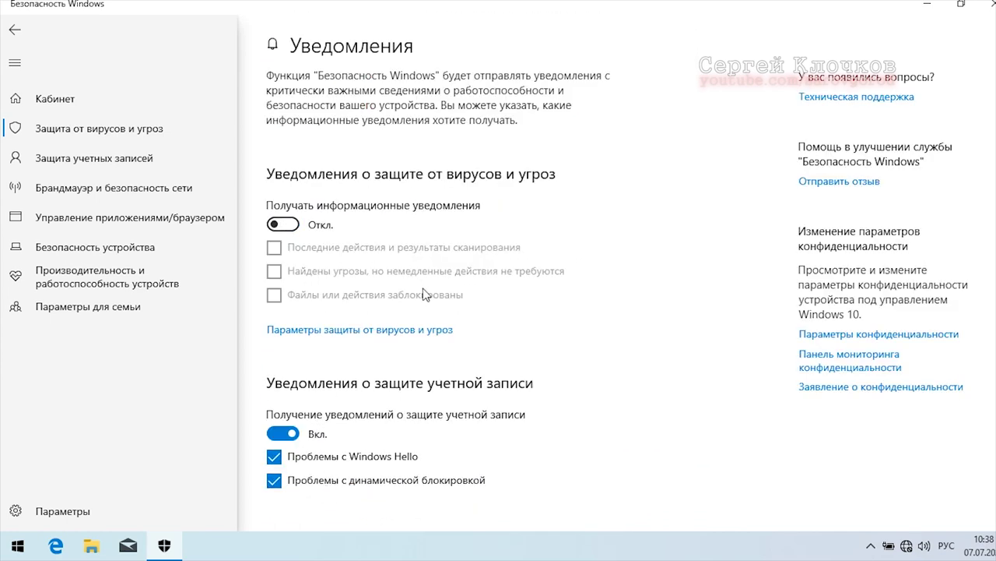
scroll(427, 296, down, 3)
click(286, 220)
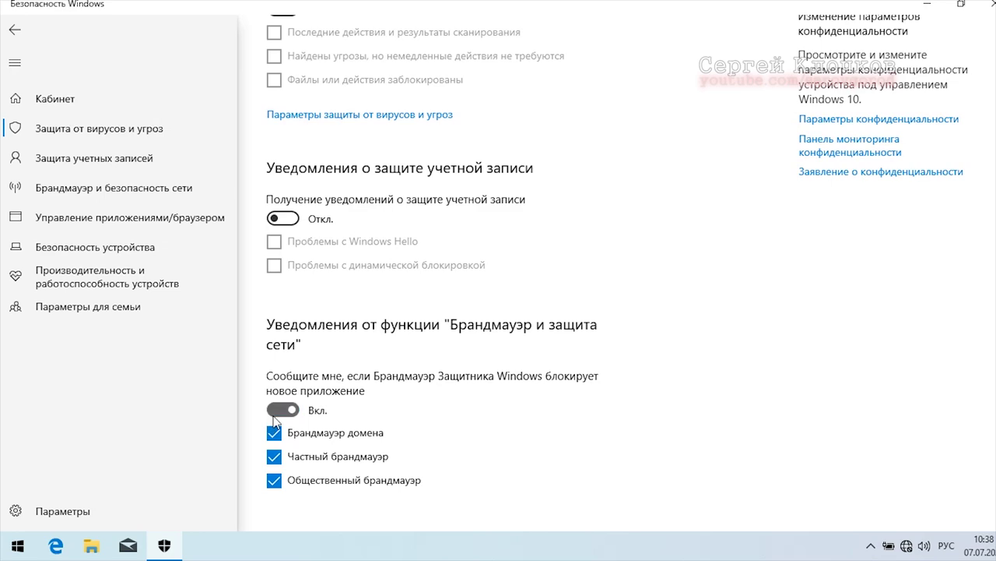
click(283, 411)
scroll(732, 437, up, 5)
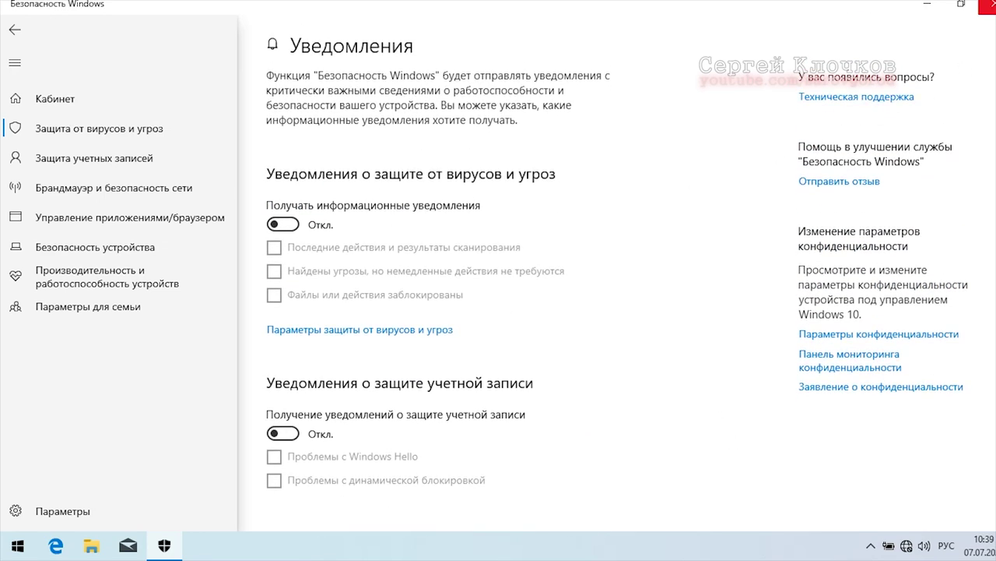
- Review the Защита от вирусов и угроз page and the overall security overview, and go back to the notification settings
click(184, 124)
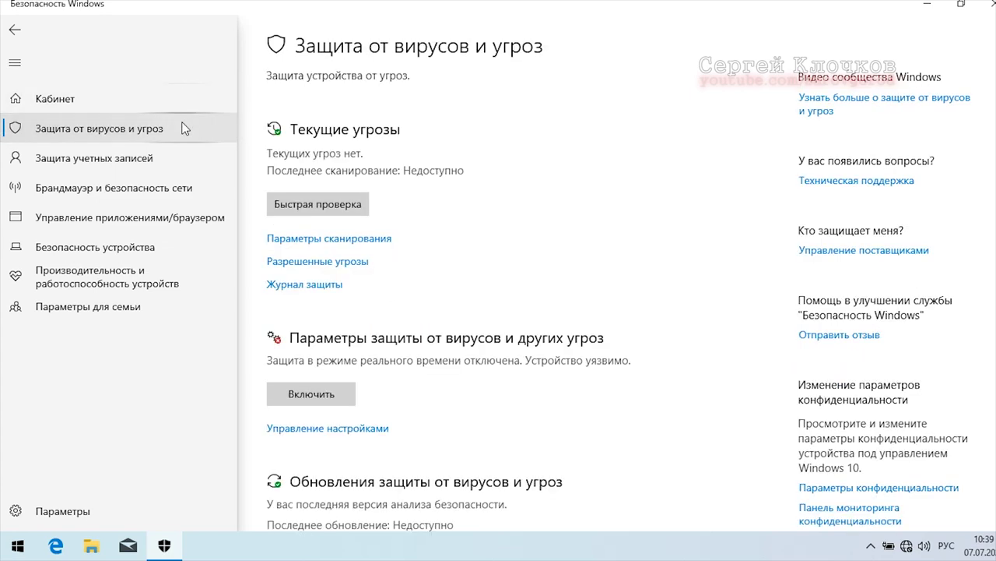
click(139, 101)
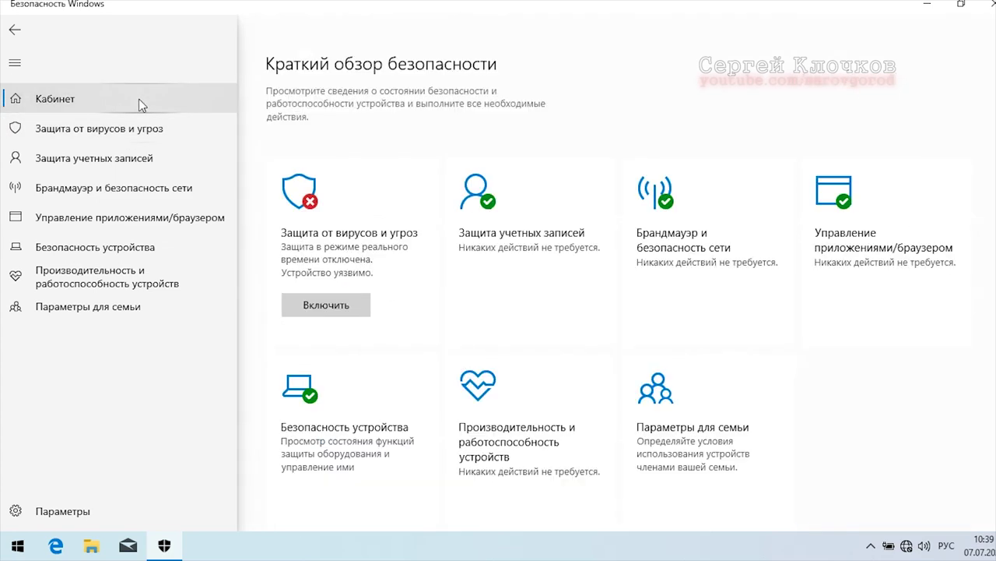
click(16, 35)
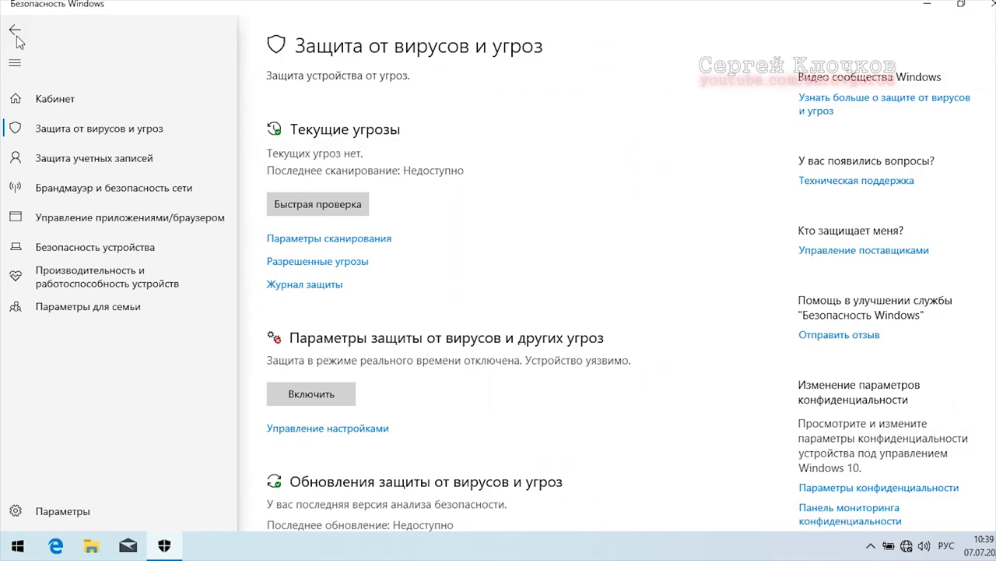
click(17, 34)
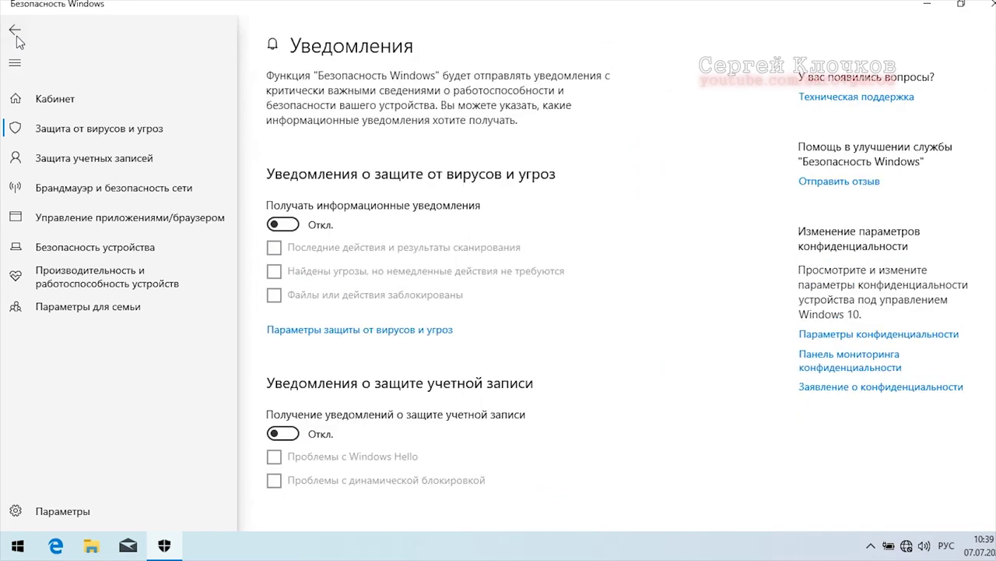
- Close Windows Security and refresh the desktop
click(982, 6)
right_click(473, 327)
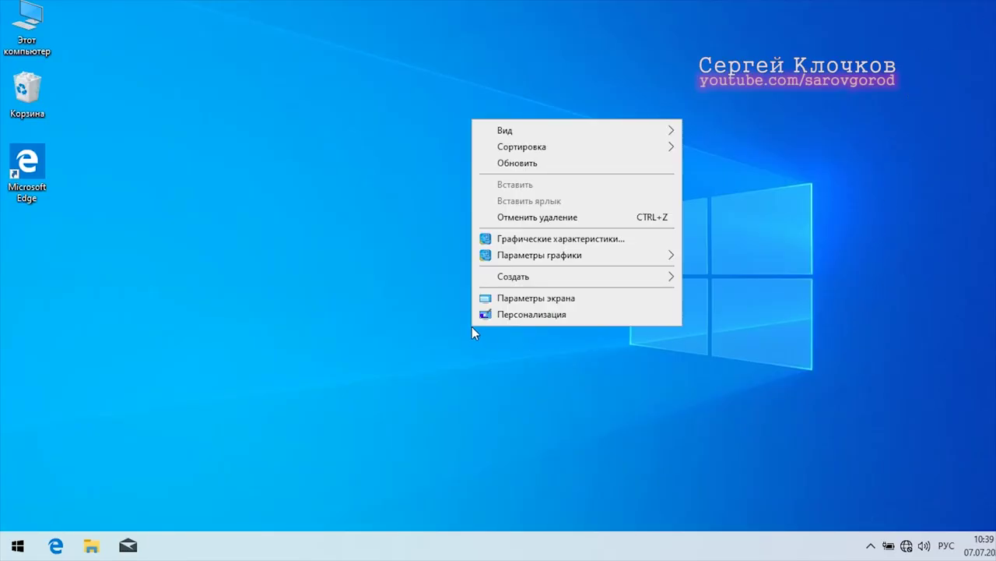
click(522, 165)
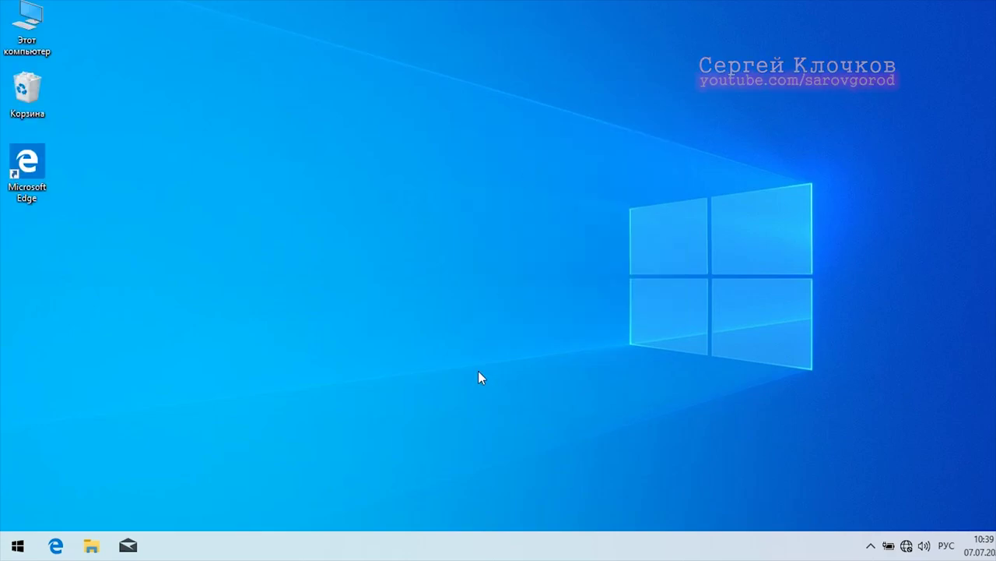